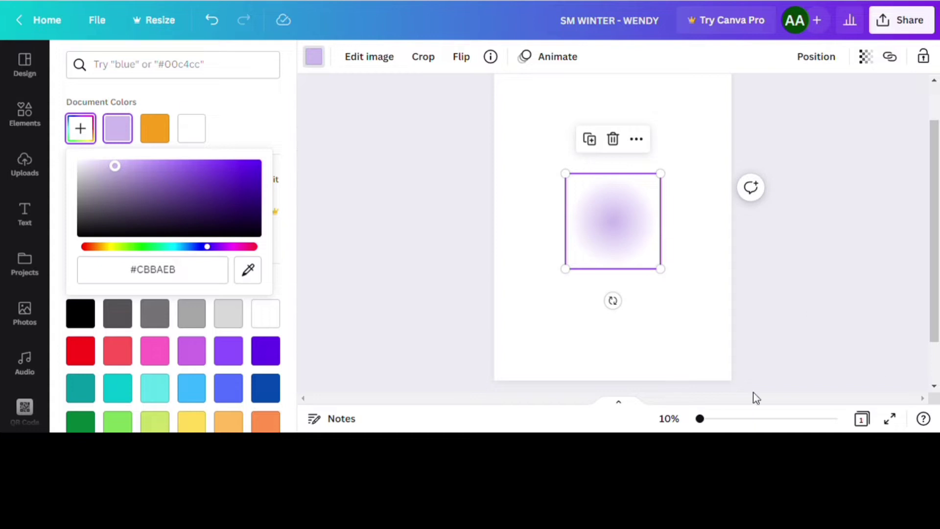
- Enlarge the blurred lavender circle and duplicate it, placing one copy over the page's upper-right edge and the other over the left edge
left_click_drag(569, 272, 376, 410)
left_click_drag(510, 309, 751, 117)
key("ctrl+d")
left_click(786, 383)
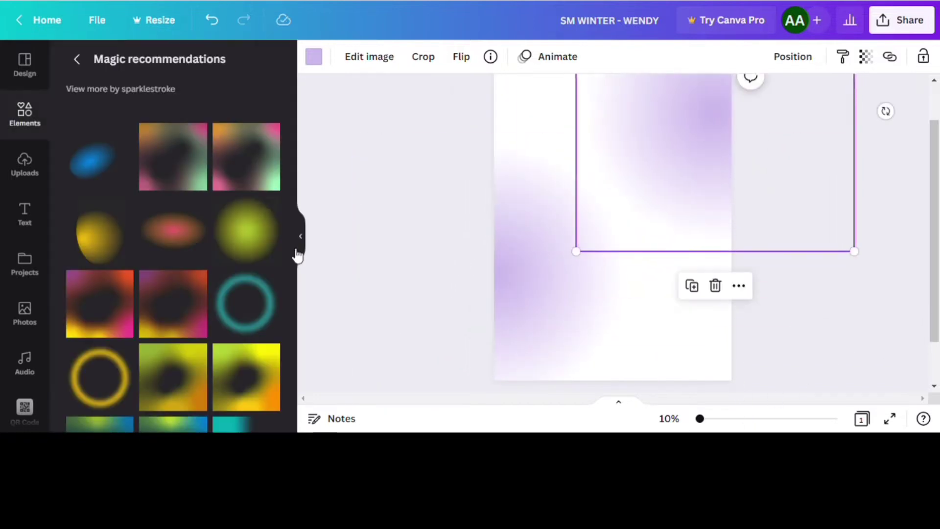
- Add the blurred orange, pink and green gradient graphic and make it cover the whole page as background
left_click(173, 181)
left_click_drag(710, 319, 768, 333)
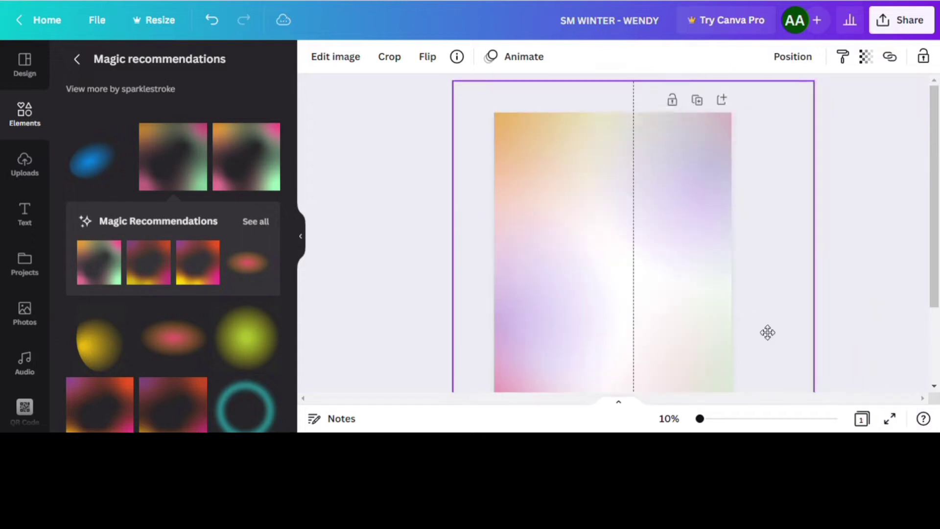
left_click(884, 265)
scroll(766, 275, "down", 2)
- Search the elements for "blob", add the green elongated blob, and enlarge it over the page's upper-right corner
left_click(77, 59)
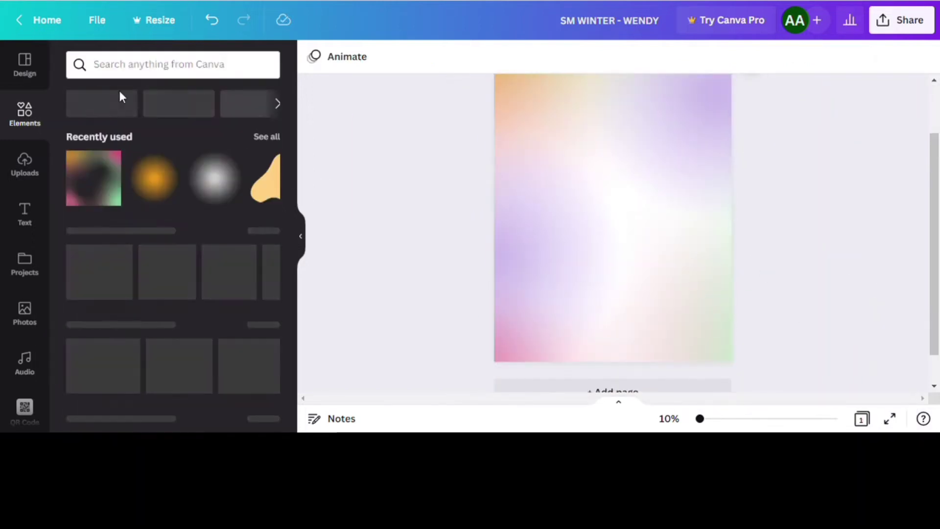
left_click(153, 64)
type("blob")
key("Return")
left_click(267, 170)
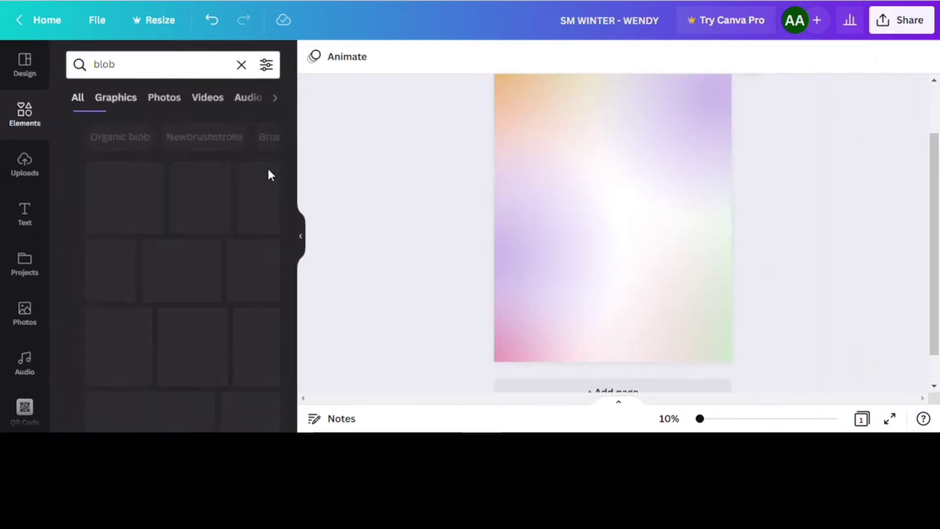
left_click(242, 198)
left_click_drag(636, 294, 669, 118)
left_click_drag(703, 155, 906, 371)
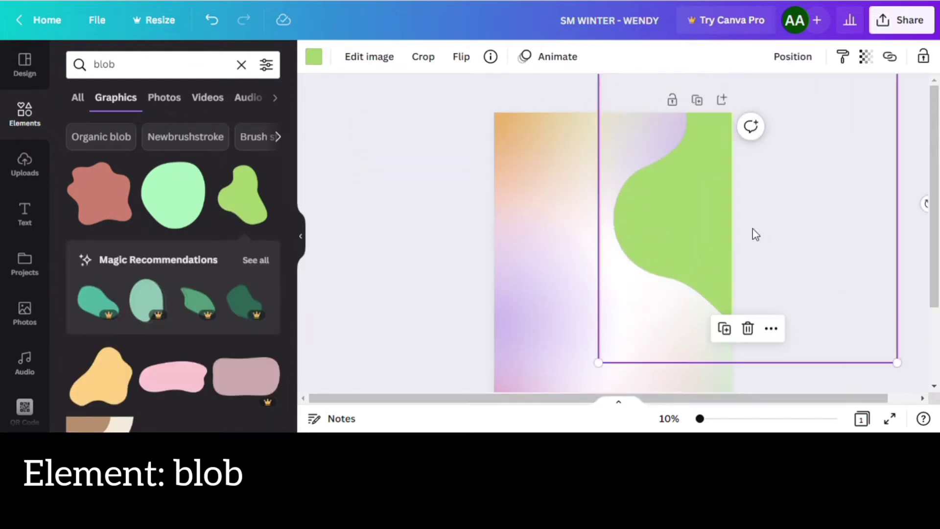
left_click_drag(681, 214, 627, 113)
- Recolour the green blob to light lavender #DCCAFF
left_click(314, 57)
left_click(154, 128)
left_click(81, 128)
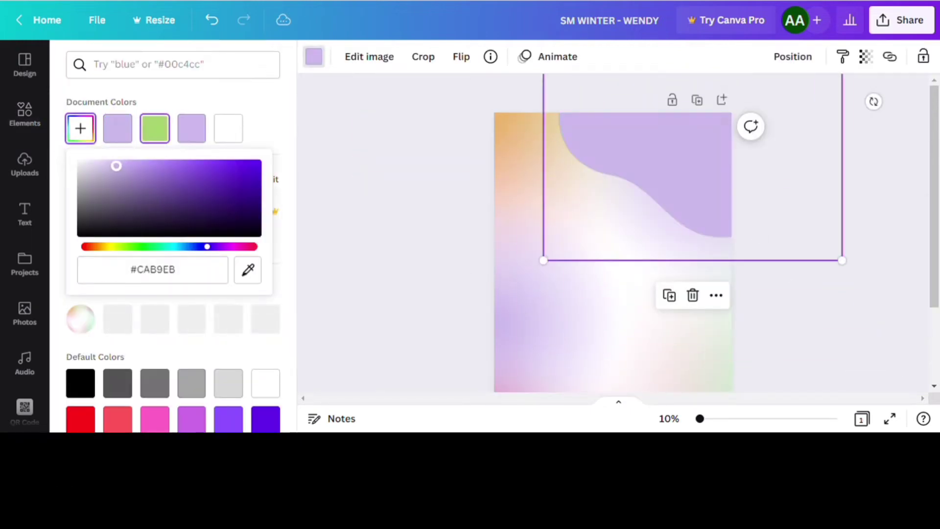
left_click_drag(130, 163, 104, 164)
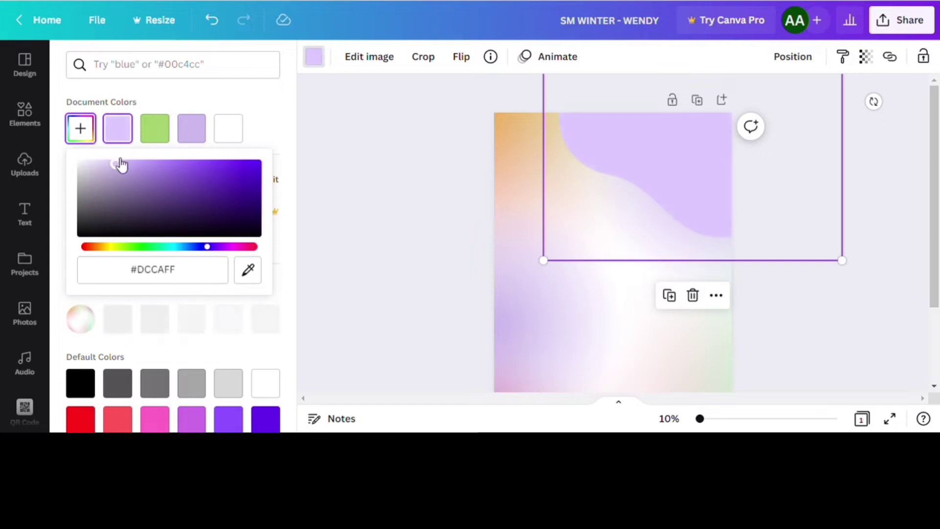
left_click(437, 175)
- Lower the opacity of the multicoloured gradient background slightly
left_click(578, 160)
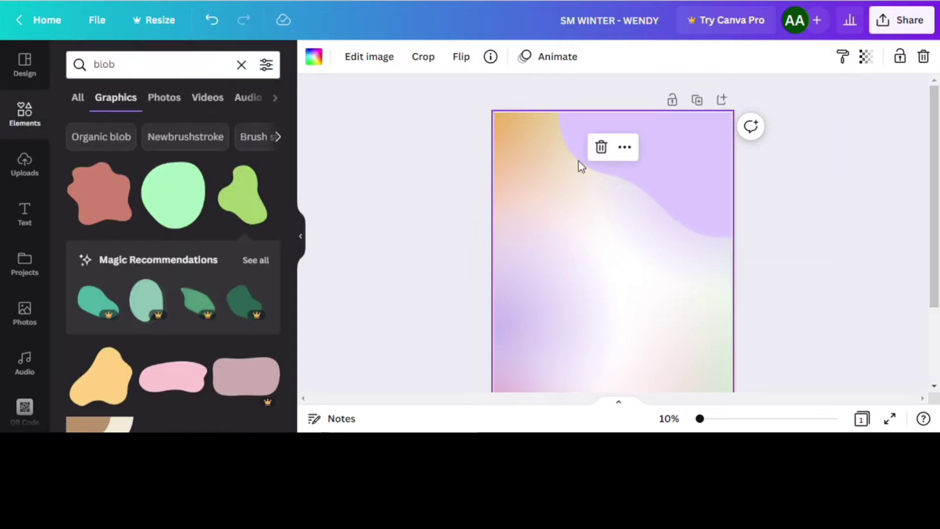
left_click(866, 56)
left_click_drag(859, 112, 826, 118)
left_click(871, 199)
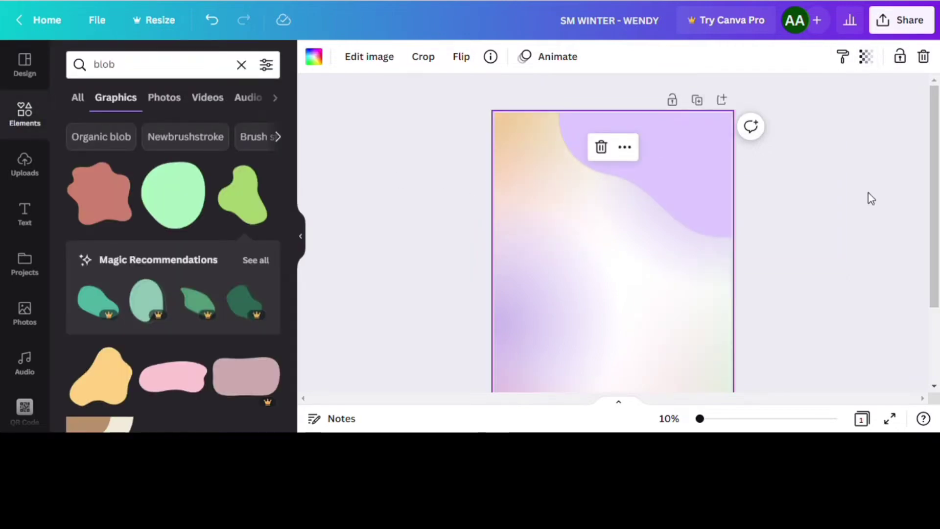
- Enlarge, rotate and reposition the lavender blob so its edge forms a diagonal wave across the page's upper-right area
left_click(696, 204)
left_click_drag(730, 181, 639, 267)
left_click_drag(800, 248, 504, 240)
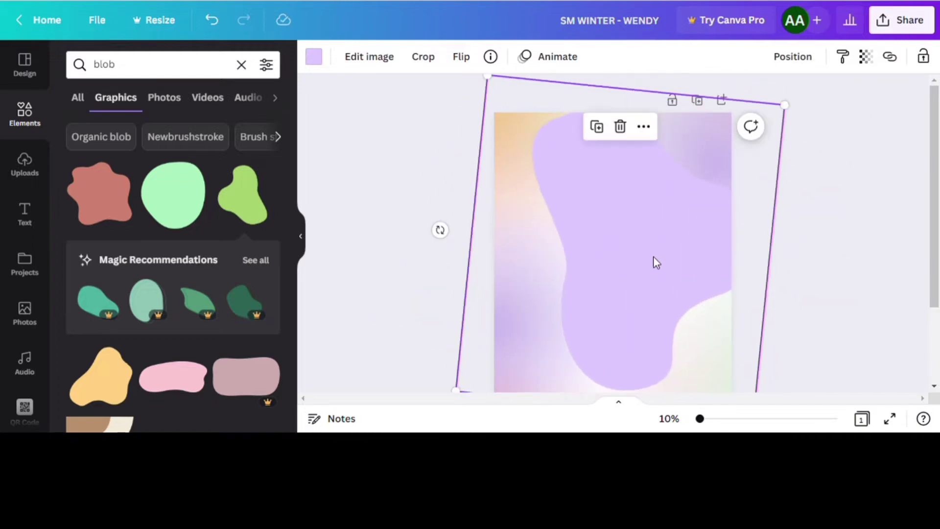
left_click_drag(653, 258, 609, 153)
left_click_drag(705, 317, 760, 321)
left_click_drag(638, 223, 642, 187)
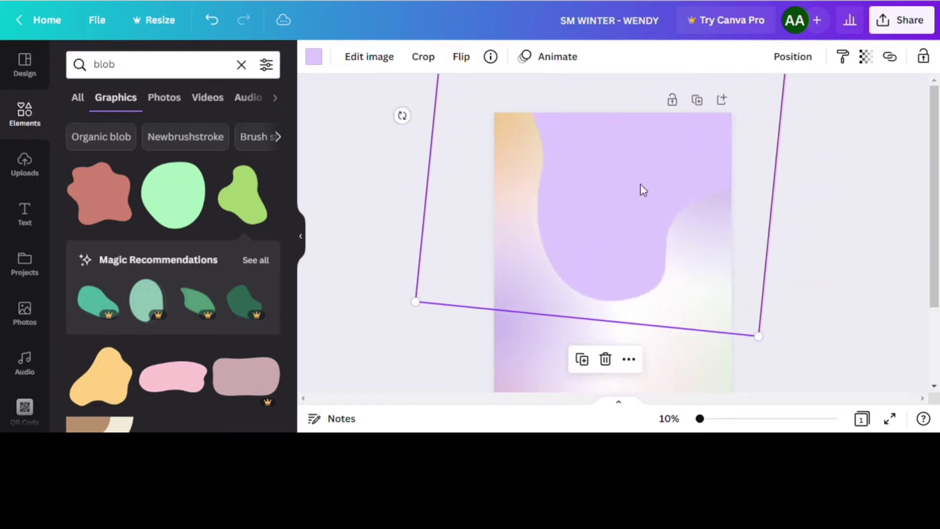
left_click_drag(408, 125, 437, 248)
left_click_drag(649, 212, 683, 221)
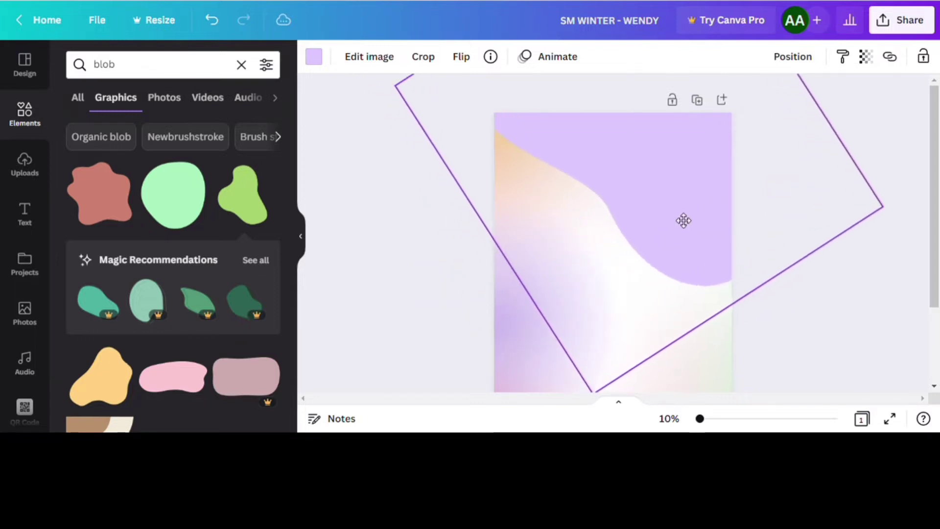
left_click(832, 282)
- Duplicate the lavender blob and rotate the copy into a wave along the bottom edge of the page
left_click(704, 181)
left_click_drag(704, 182, 660, 375)
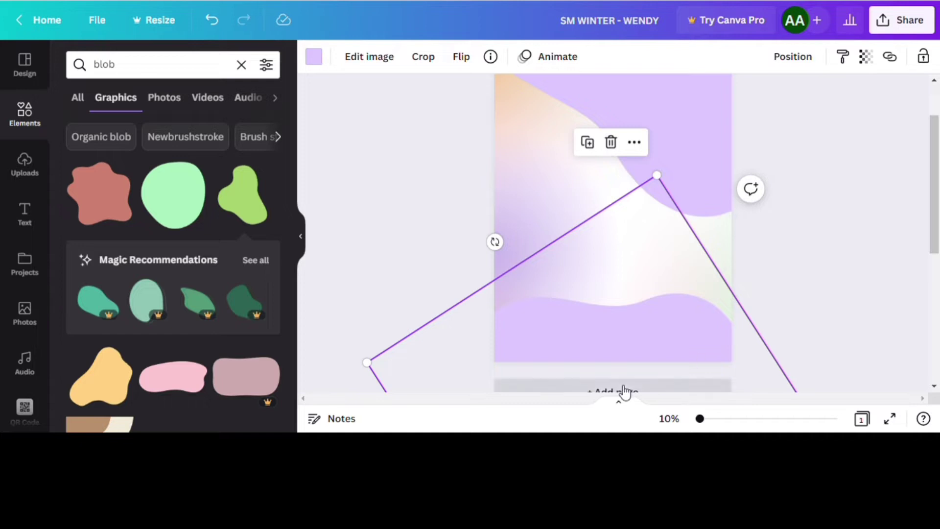
left_click_drag(495, 241, 552, 259)
left_click_drag(613, 320, 603, 311)
left_click(744, 365)
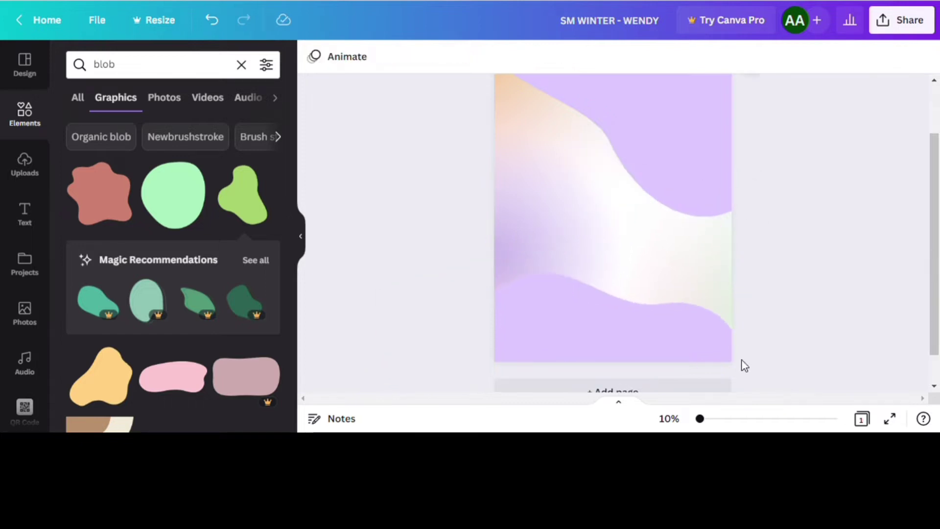
- Insert the uploaded front-facing portrait cutout, shrink it at the page's left edge, and send it behind the bottom wave
left_click(43, 173)
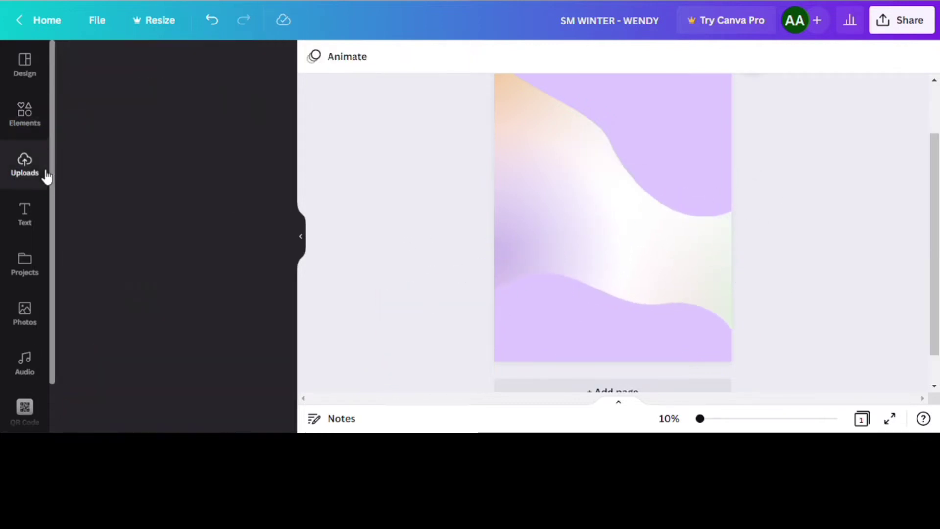
left_click(203, 248)
left_click_drag(610, 238, 531, 241)
left_click_drag(600, 298, 560, 257)
left_click_drag(510, 231, 514, 277)
left_click_drag(571, 163, 578, 153)
right_click(537, 233)
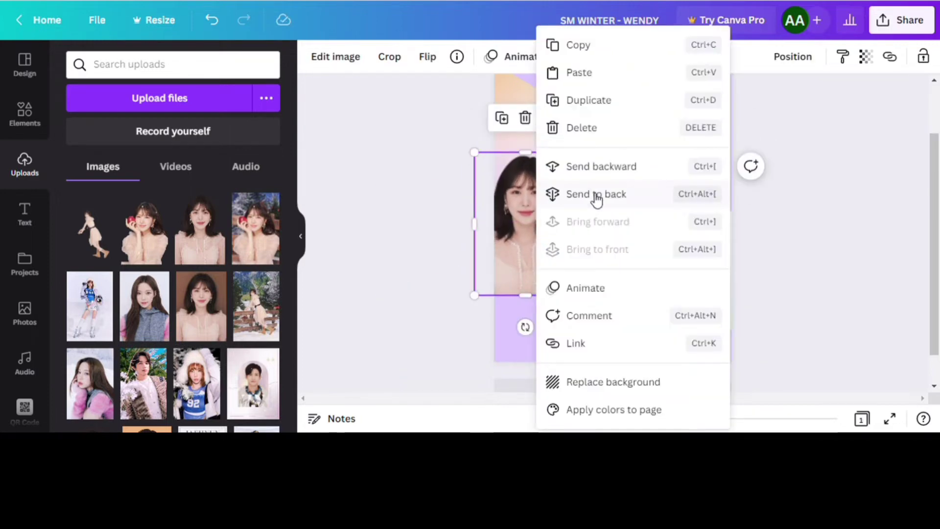
left_click(583, 171)
- Insert the uploaded portrait cutout holding the apple, shrink it near the page centre, and send it behind the bottom wave
left_click_drag(162, 251, 613, 233)
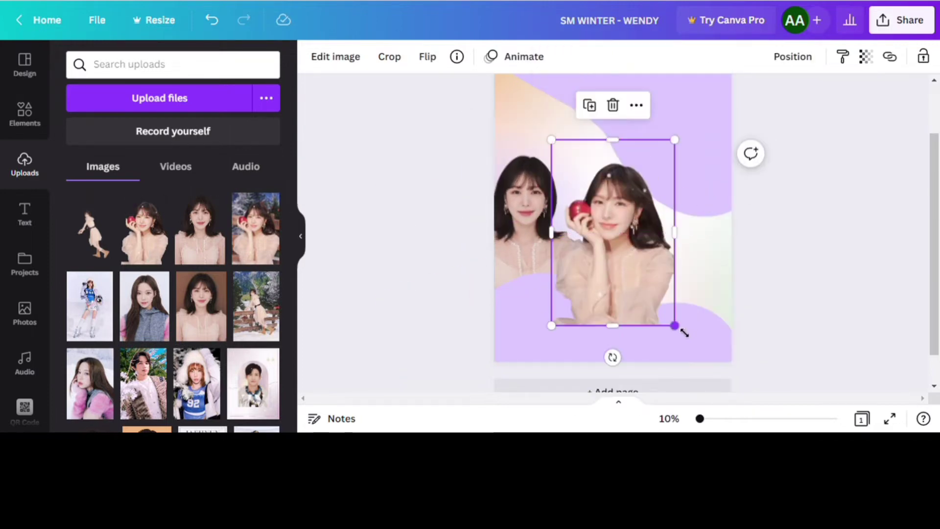
left_click_drag(676, 325, 663, 309)
left_click_drag(611, 252, 621, 278)
right_click(621, 276)
left_click(682, 204)
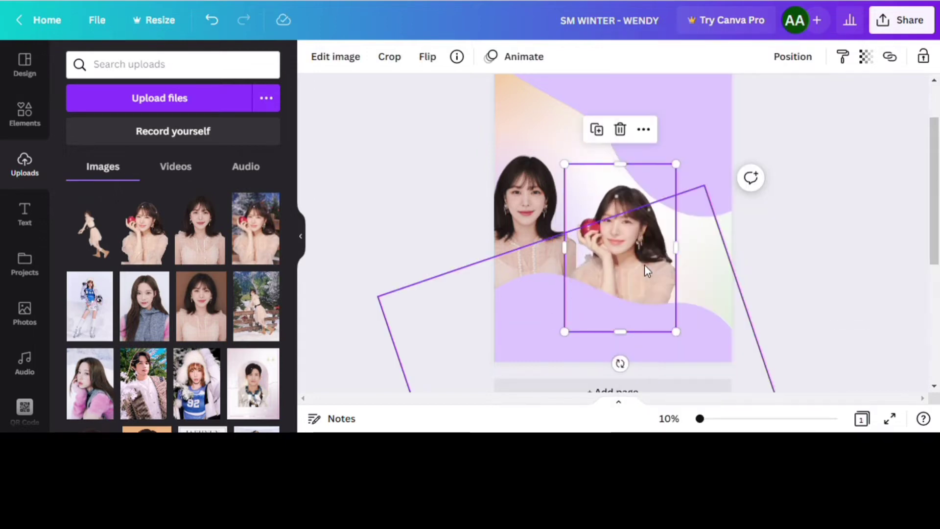
left_click_drag(640, 208, 639, 184)
left_click(860, 232)
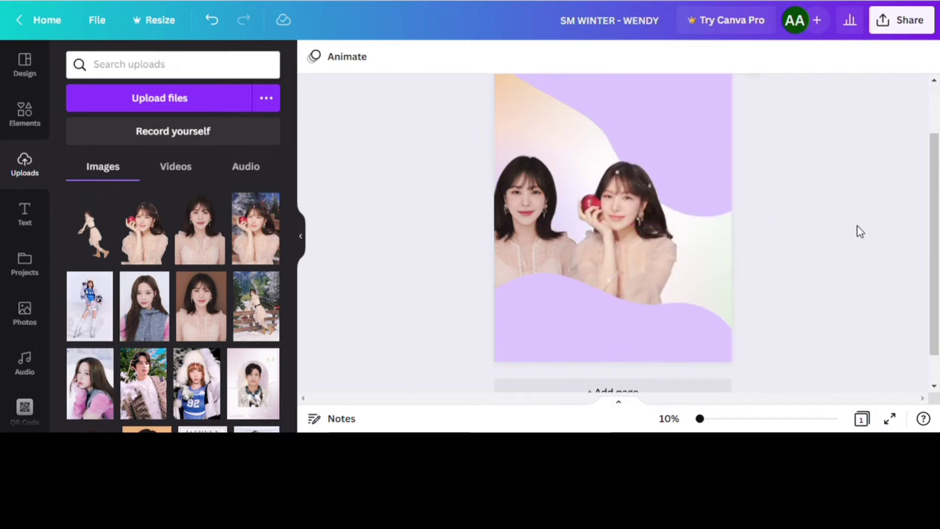
- Delete the front-facing portrait and move the apple portrait into its place on the left, enlarging it
left_click(540, 258)
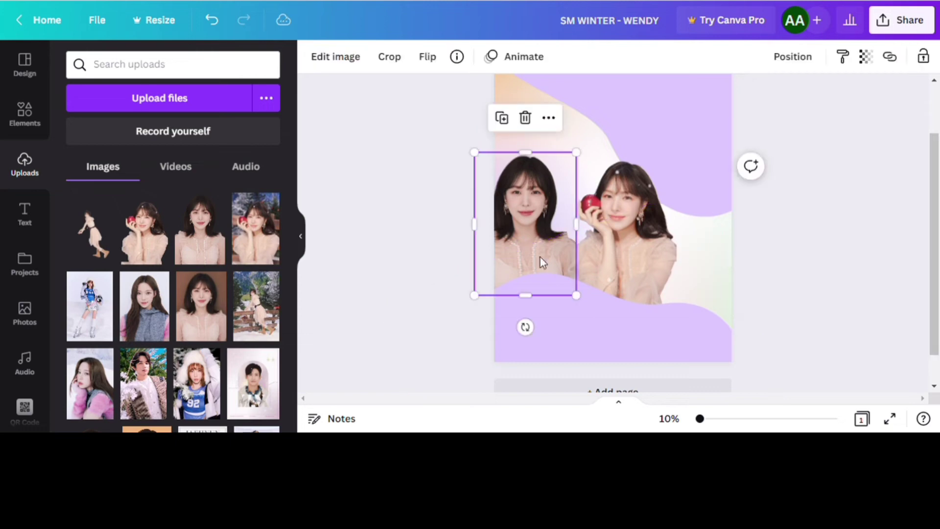
key("Delete")
left_click_drag(636, 201, 574, 194)
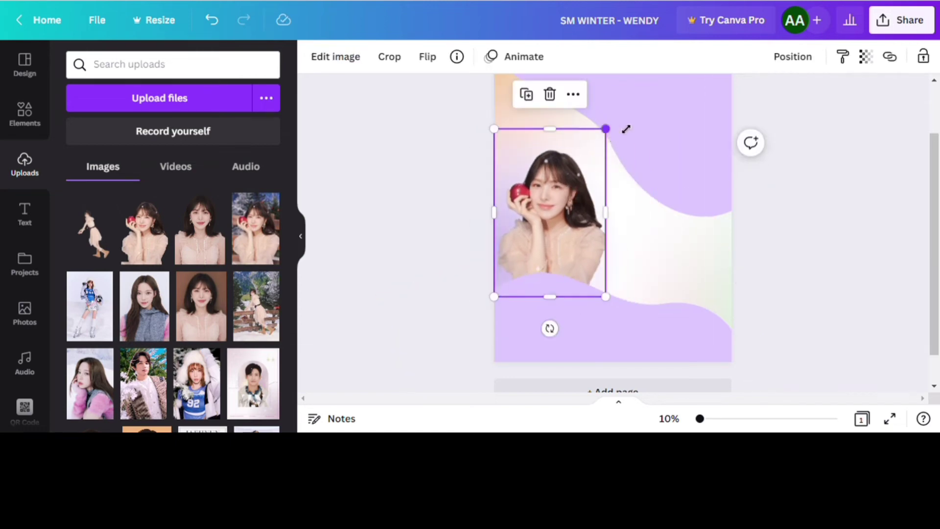
left_click_drag(626, 129, 636, 101)
- Insert the uploaded full-length walking cutout and place it, enlarged, at the page's lower-right corner
left_click(90, 231)
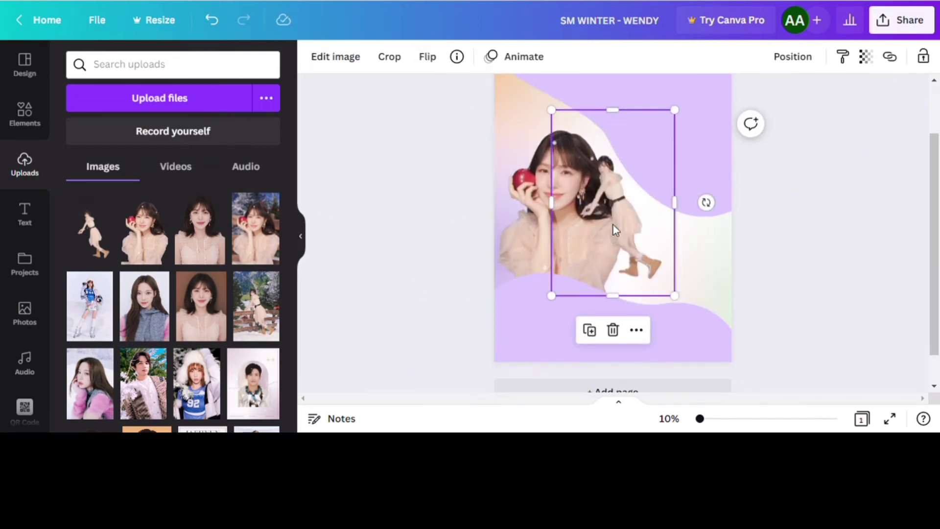
mouse_move(675, 296)
left_mouse_down()
mouse_move(766, 361)
mouse_move(683, 296)
mouse_move(646, 296)
mouse_move(702, 295)
mouse_move(689, 300)
left_mouse_up()
left_click(841, 226)
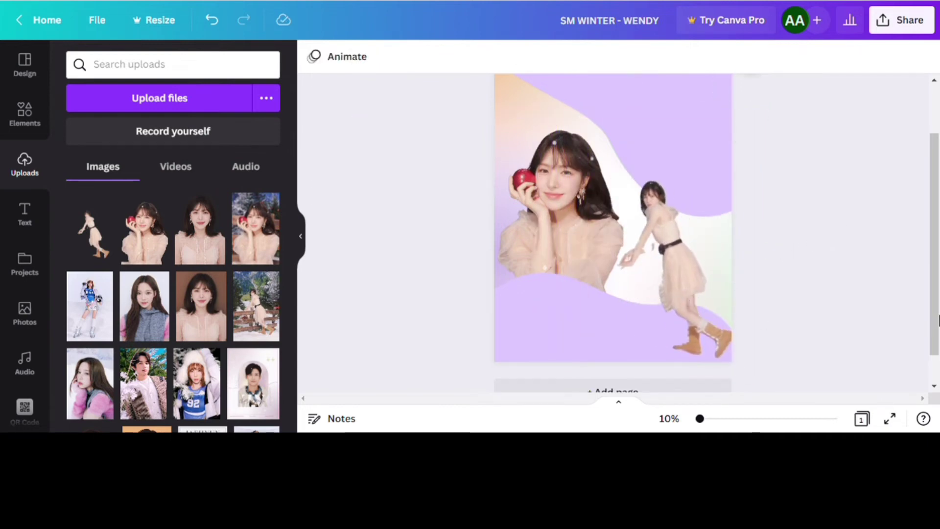
- Add a text box reading "WENDY" and set its font to Old Standard
left_click(24, 213)
left_click(180, 216)
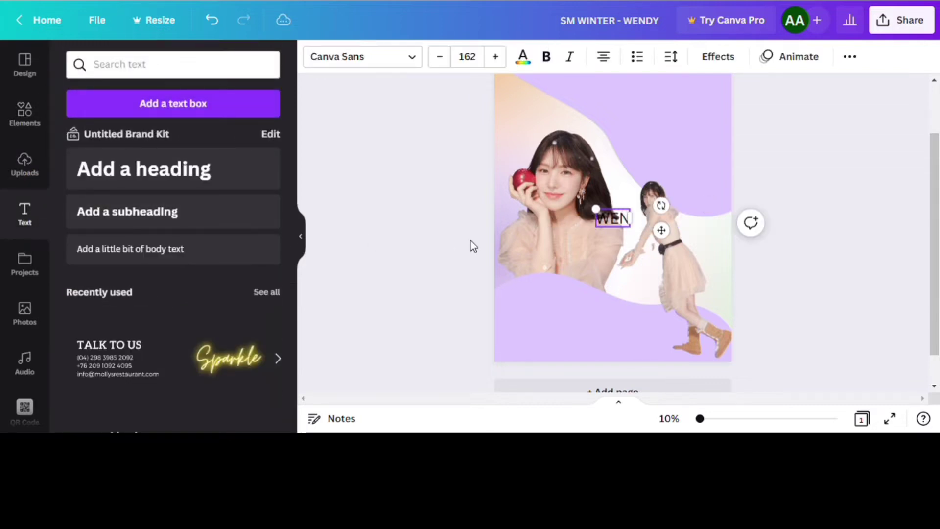
left_click(362, 56)
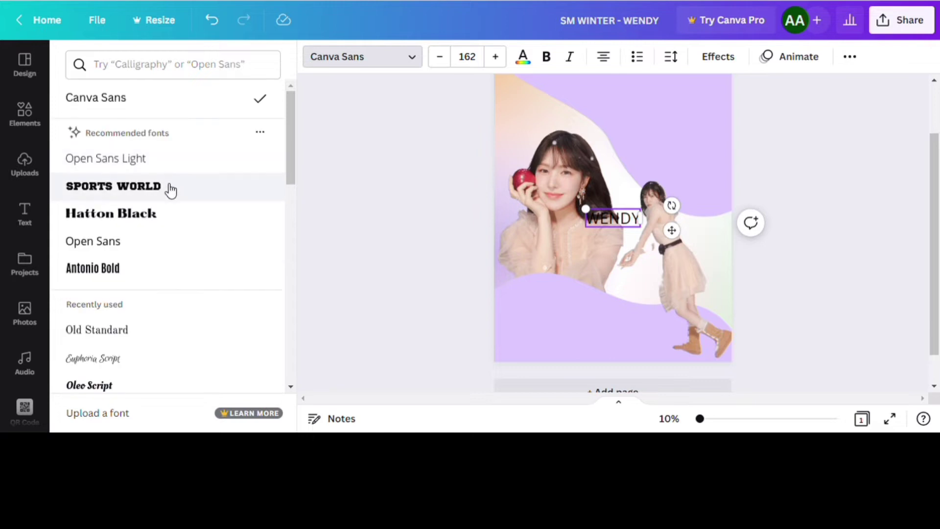
left_click(166, 217)
scroll(166, 217, "down", 3)
left_click(164, 193)
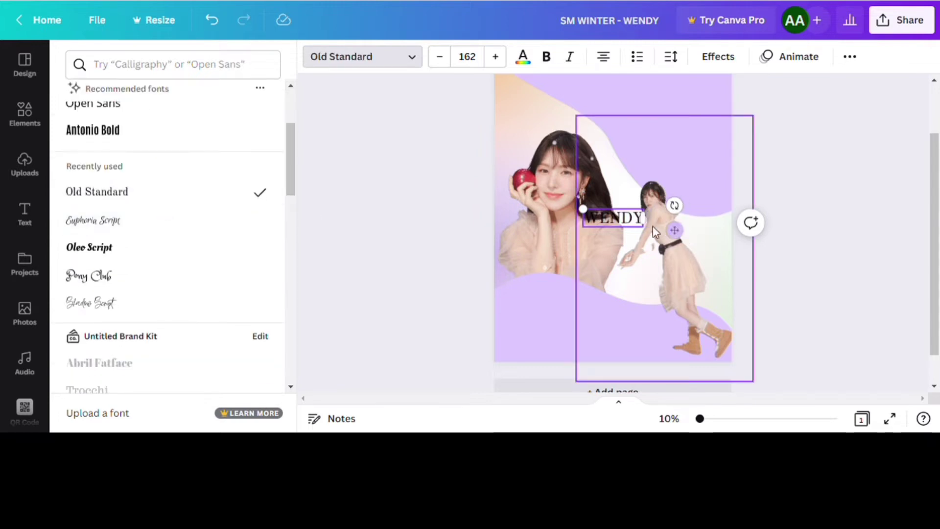
- Enlarge the WENDY title to size 268, place it in the page's upper-right area, and colour it white
left_click_drag(679, 254, 750, 128)
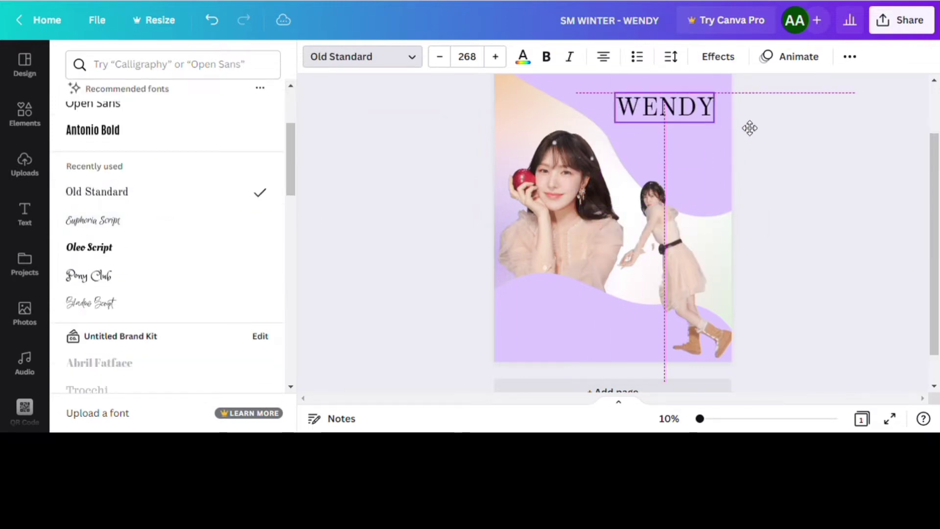
left_click(523, 64)
left_click(231, 132)
left_click(401, 130)
- Search the elements for "Star" and add the black sparkle graphic to the page
left_click(25, 113)
left_click_drag(128, 73, 68, 69)
type("S")
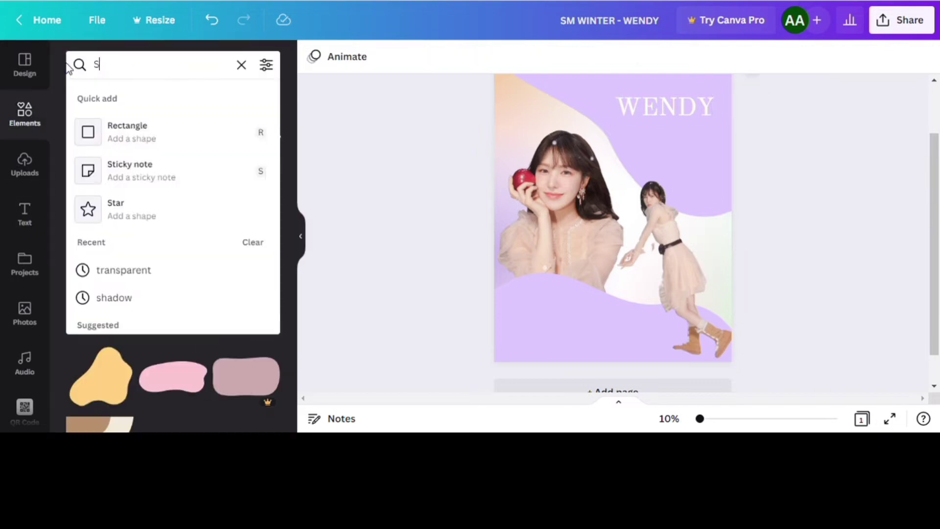
type("tar")
key("Return")
left_click(168, 194)
- Recolour the sparkle graphic white and shrink it, placing it at the upper-left of the WENDY title
left_click(314, 56)
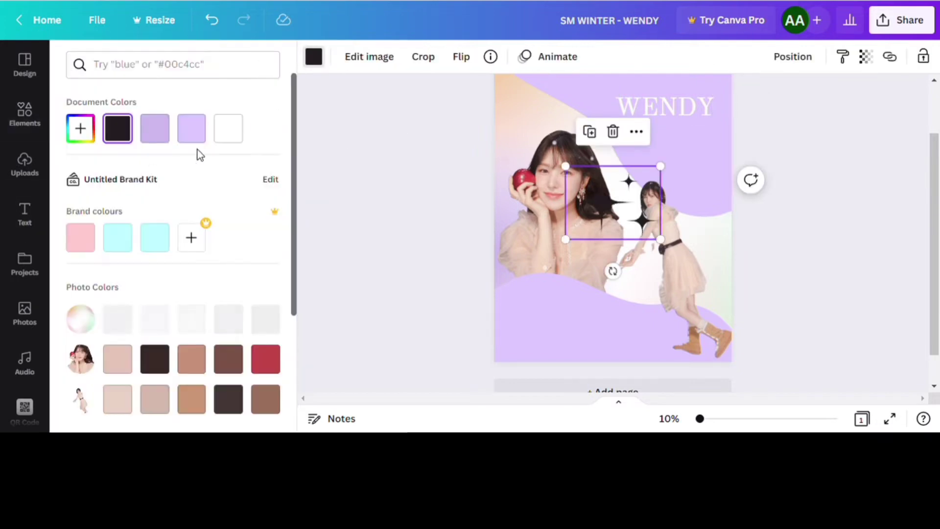
left_click(228, 128)
left_click_drag(660, 240, 588, 183)
left_click_drag(589, 221, 612, 139)
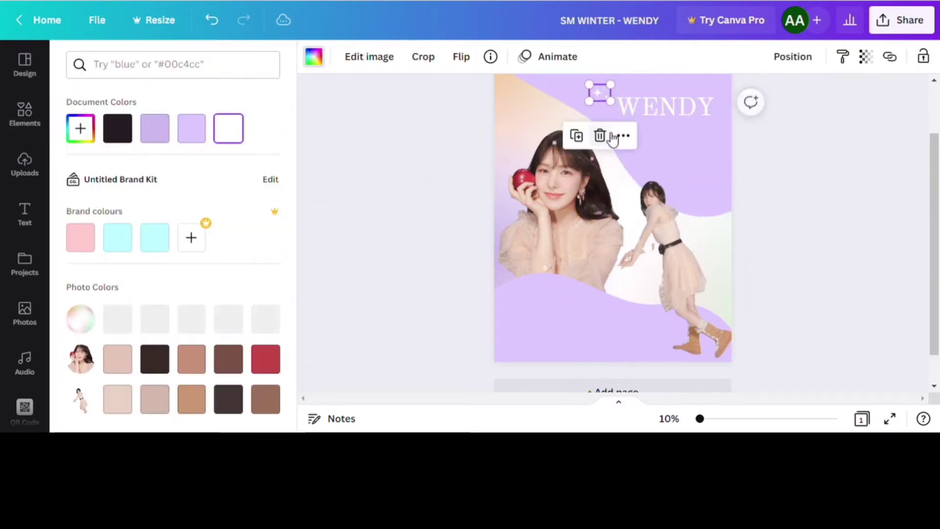
- Duplicate the sparkle and place the copy below the right end of the WENDY title, lowering the title between both sparkles
key("ctrl+d")
left_click_drag(606, 101, 707, 140)
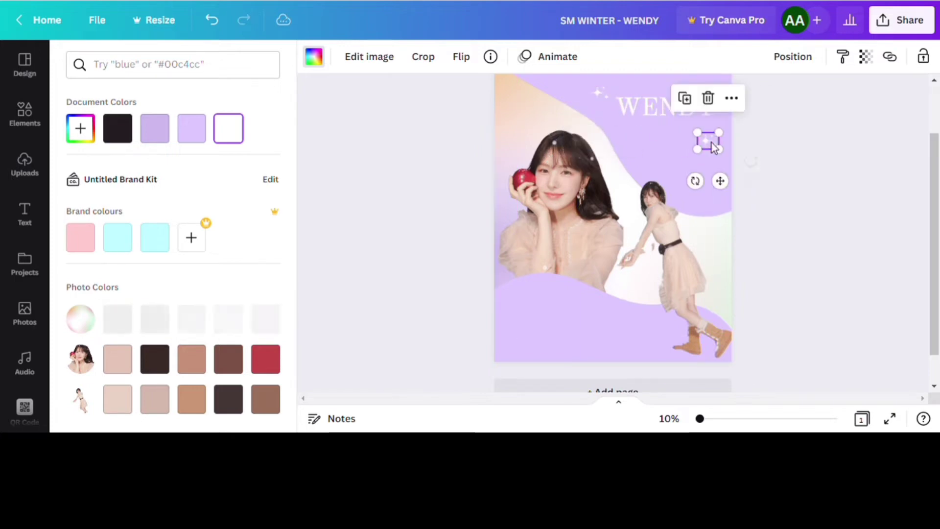
left_click_drag(653, 104, 653, 111)
left_click_drag(718, 144, 713, 171)
left_click(780, 173)
left_click_drag(675, 115, 681, 130)
- Add a bold subheading reading "RED VELVET'S" and position it above the WENDY title
left_click(24, 216)
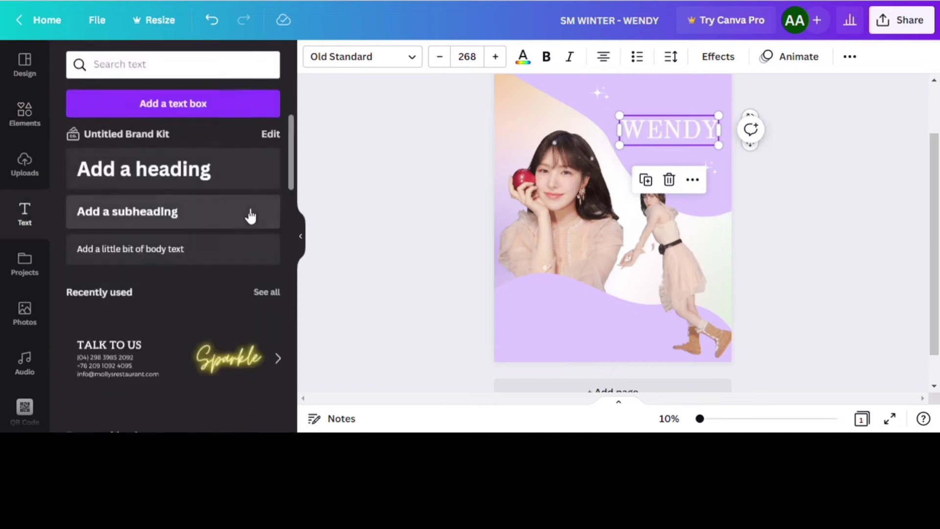
left_click(164, 211)
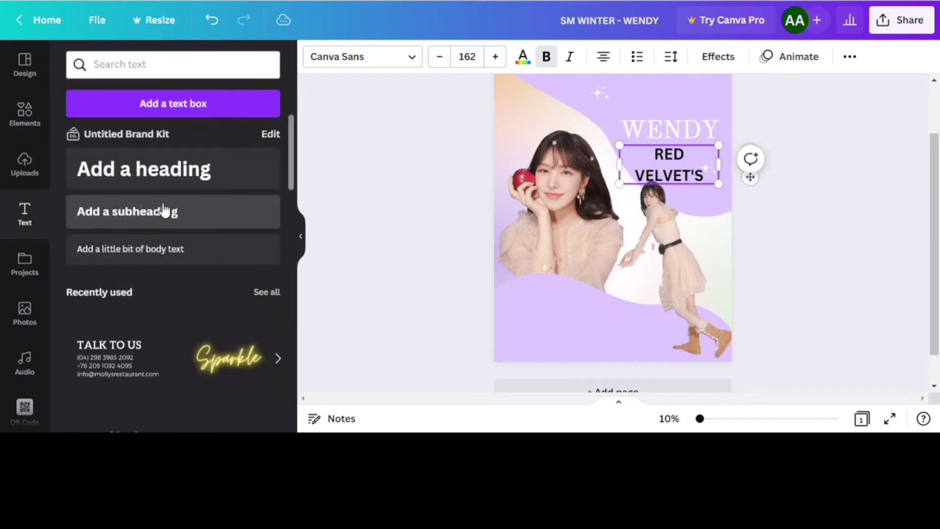
left_click_drag(719, 165, 678, 142)
left_click(353, 166)
- Enlarge the WENDY title and reduce the RED VELVET'S subheading above it to size 142 in a narrower text box
left_click(672, 143)
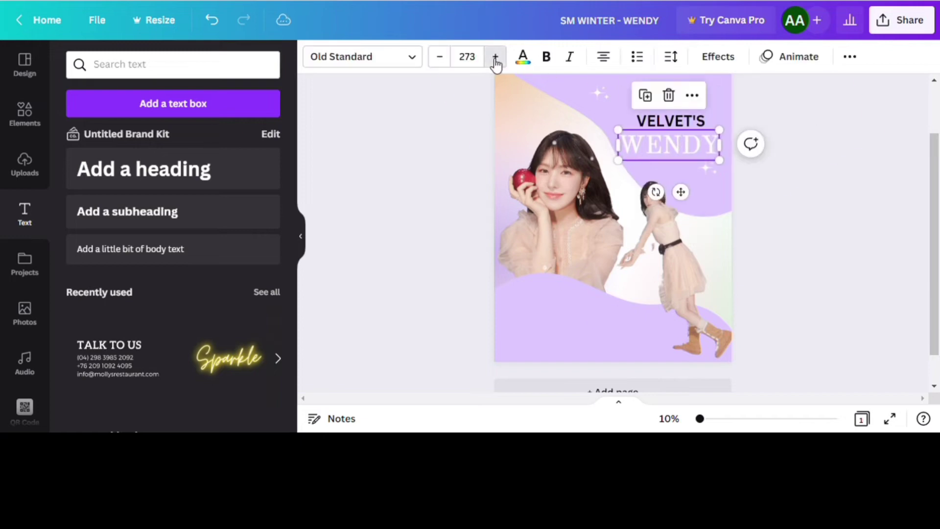
left_click(495, 58)
left_click(457, 167)
left_click(682, 107)
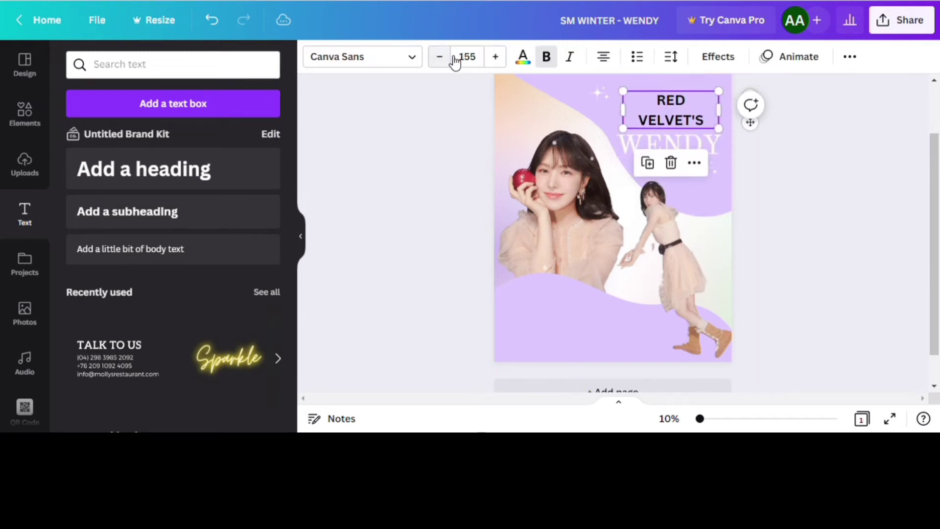
left_click(453, 58)
left_click_drag(719, 101, 708, 104)
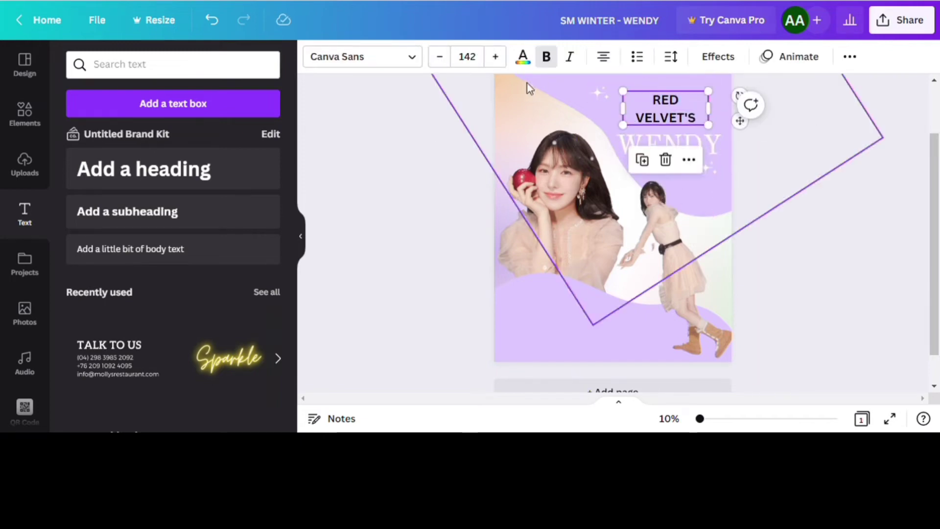
- Recolour the RED VELVET'S subheading white and set its font to Oleo Script
left_click(523, 57)
left_click(226, 135)
left_click(363, 57)
scroll(166, 185, "down", 2)
left_click(117, 328)
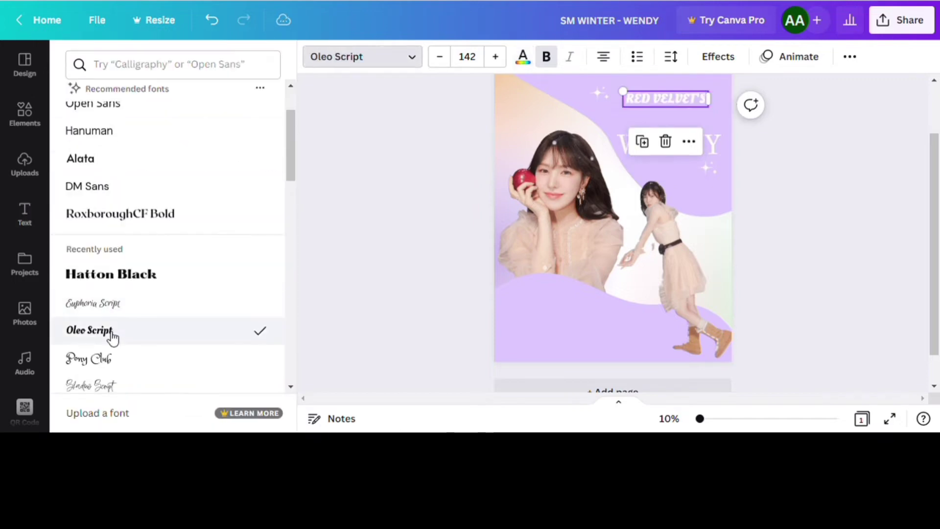
- Set the WENDY title's font to Oleo Script to match the subheading
scroll(118, 328, "down", 3)
key("shift+Tab")
key("shift+Tab")
left_click(143, 193)
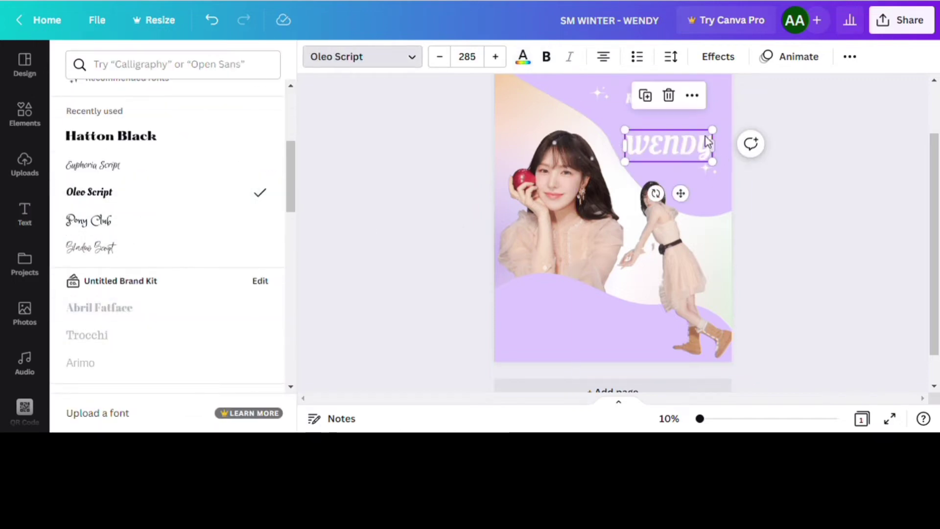
- Narrow the RED VELVET'S subheading so it wraps onto two lines and place it centred directly above the WENDY title
left_click(709, 112)
left_click(701, 101)
left_click_drag(708, 99, 694, 101)
left_click_drag(669, 117, 677, 124)
left_click(674, 135, "shift")
- Search the elements for "SNOW" and try a falling-snow graphic over the portrait, removing it again
left_click(24, 114)
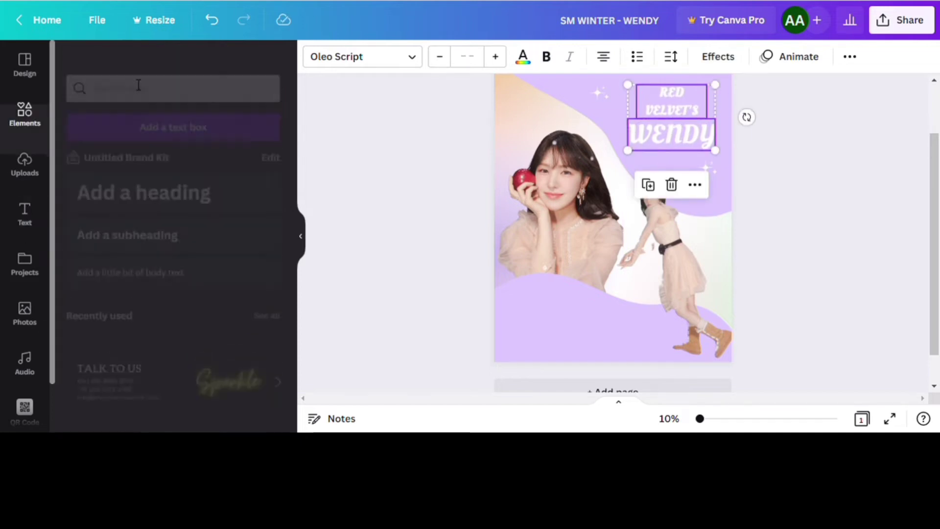
left_click(139, 87)
type("SNOW")
key("Return")
left_click(99, 194)
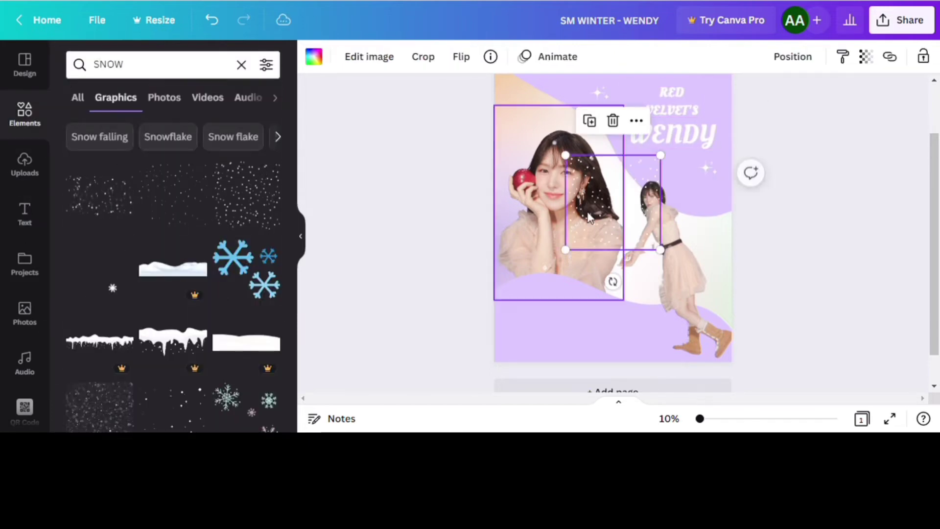
left_click_drag(634, 232, 877, 356)
key("Delete")
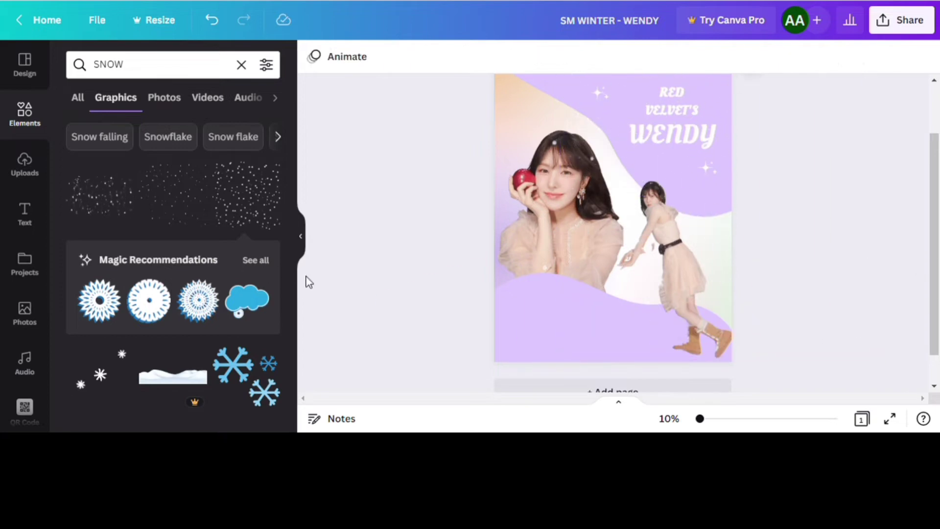
- Search the elements for "SNOWFLAKES", add the first single snowflake graphic and recolour it white
scroll(171, 244, "down", 5)
left_click(146, 64)
type("SNOWFLAKES")
key("Return")
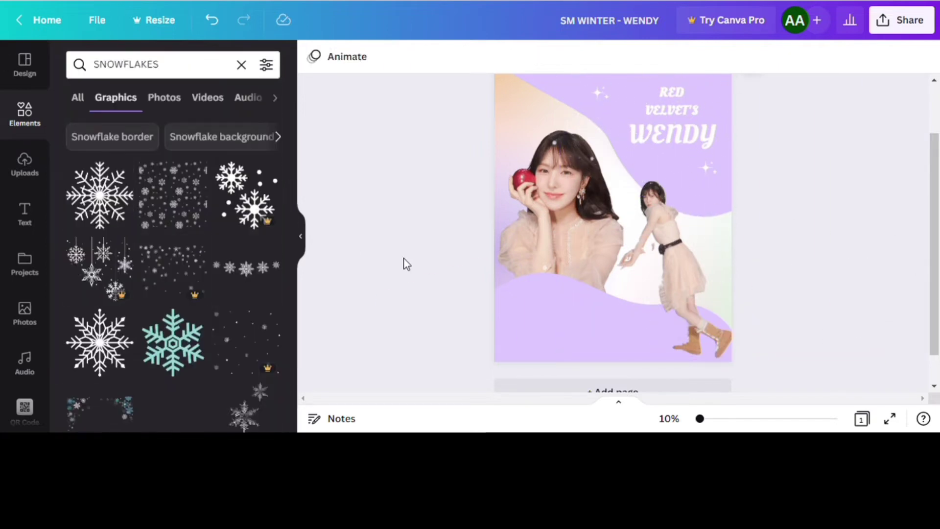
left_click(104, 196)
left_click(313, 57)
left_click(228, 128)
- Shrink the snowflake to a small accent beside RED VELVET'S and place a duplicate below the WENDY title
left_click_drag(661, 248, 655, 170)
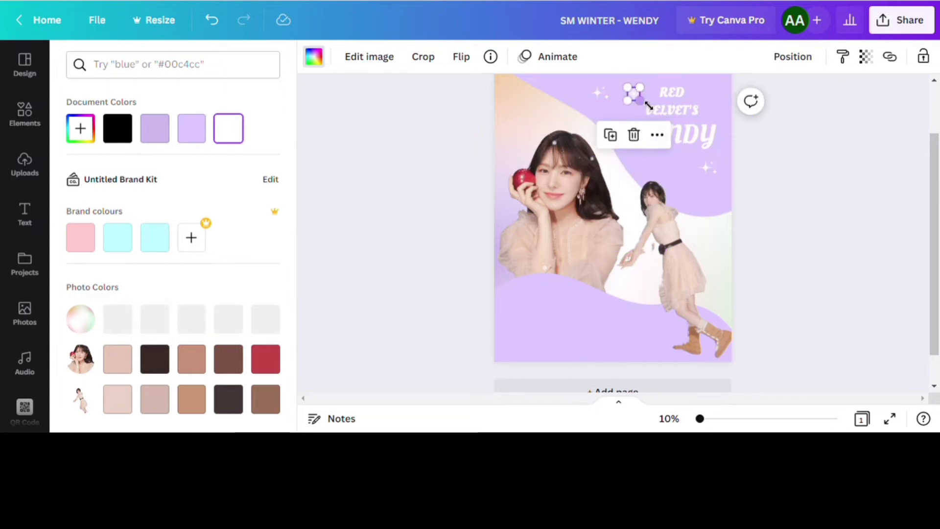
left_click_drag(640, 102, 640, 103)
left_click(610, 134)
left_click_drag(642, 102, 675, 173)
- Add a second, more ornate snowflake from the Magic Recommendations and recolour it white
left_click(24, 114)
scroll(107, 190, "down", 3)
left_click(145, 172)
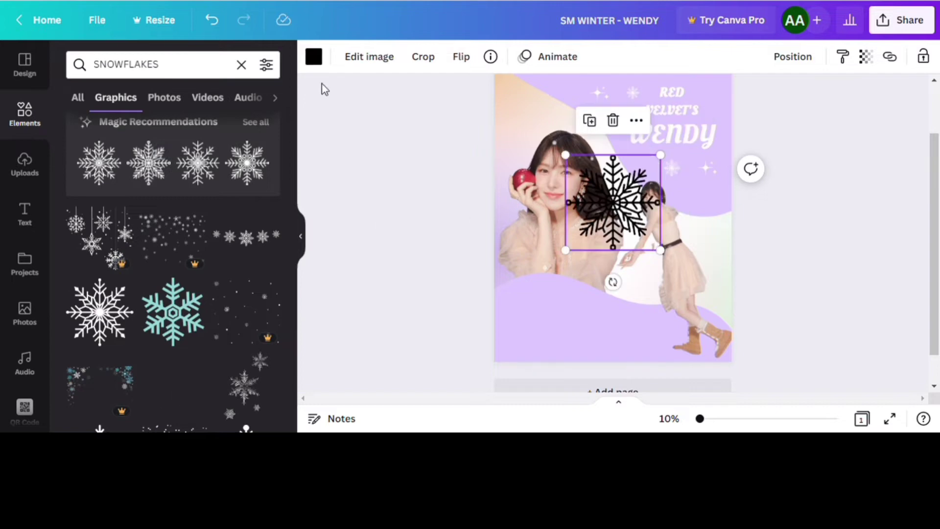
left_click(314, 57)
left_click(228, 129)
- Shrink the ornate snowflake and place it in the page's upper-right corner beside RED VELVET'S
left_click_drag(660, 250, 593, 179)
left_click_drag(590, 211, 731, 139)
left_click(672, 168)
- Enlarge the WENDY title slightly and nudge the RED VELVET'S subheading above it
left_click(645, 142)
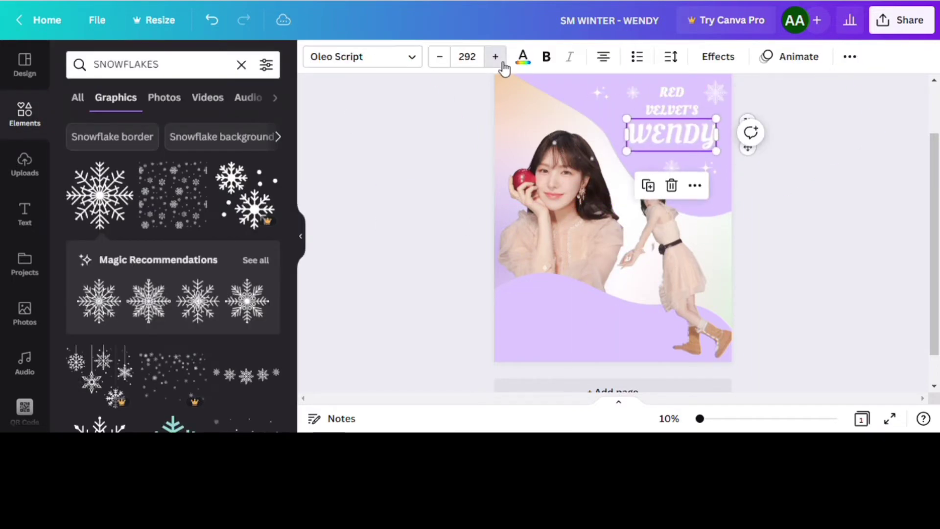
left_click(698, 114)
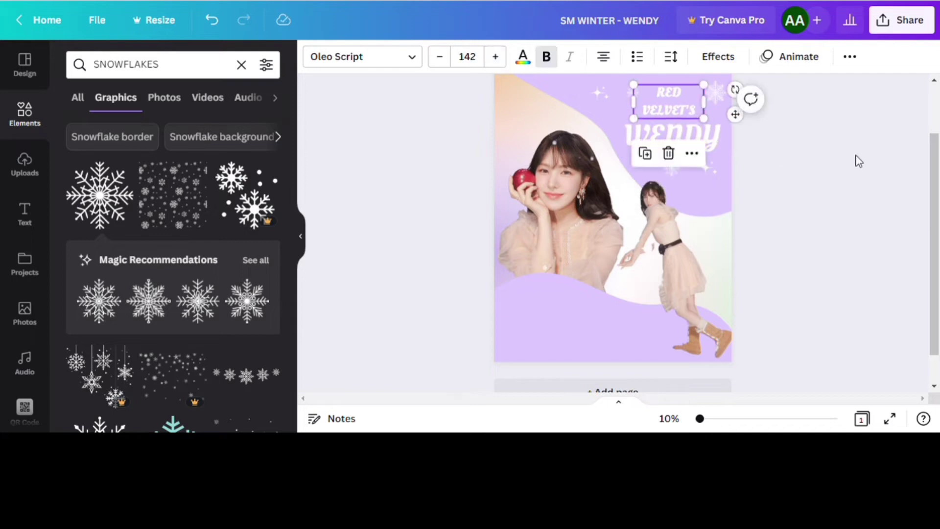
left_click(822, 201)
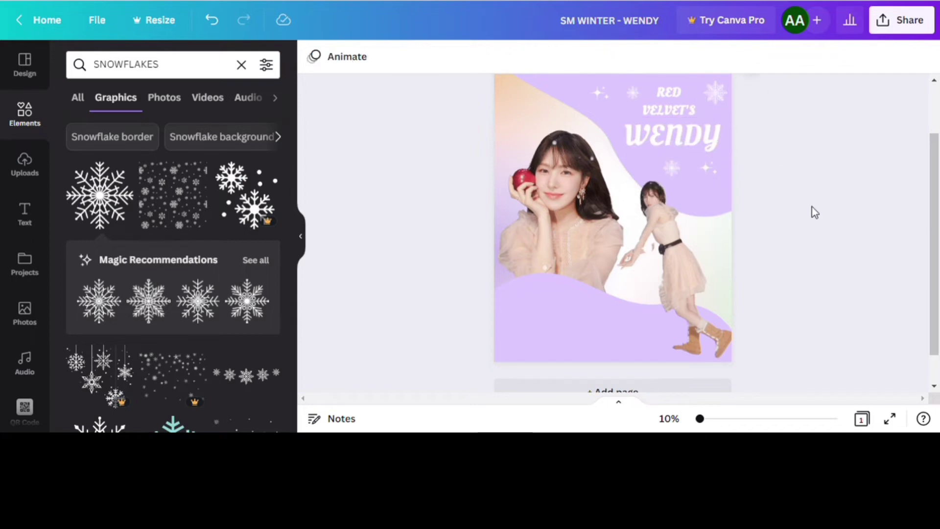
- Add a body text box and place it on the lavender wave at the bottom of the page
left_click(24, 213)
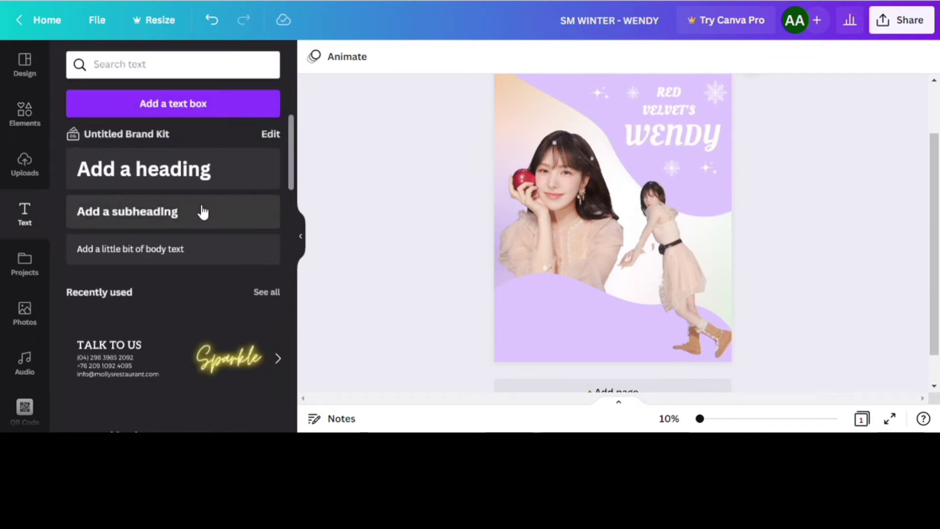
left_click(129, 248)
left_click_drag(708, 231, 673, 339)
left_click(732, 419)
scroll(676, 322, "down", 4)
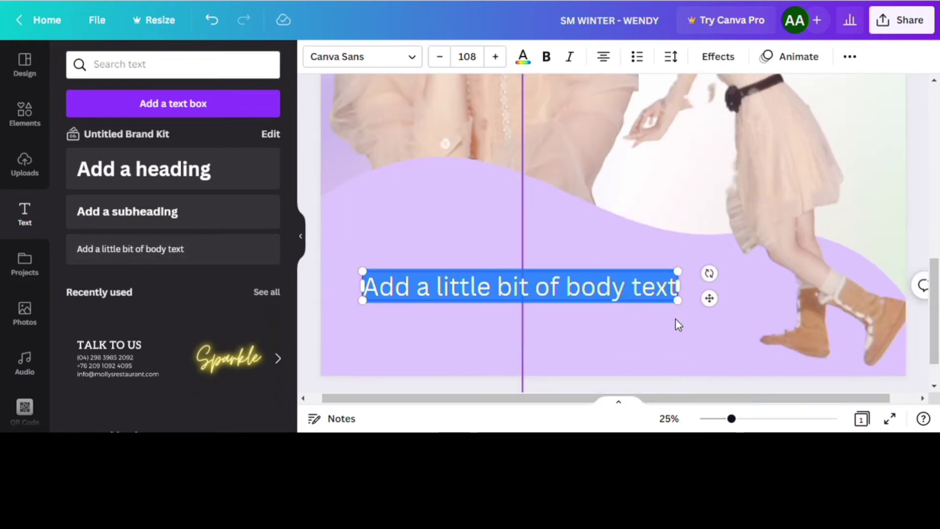
- Replace the placeholder body text with "2022 WINTER SMTOWN CONCERT"
left_click(411, 240)
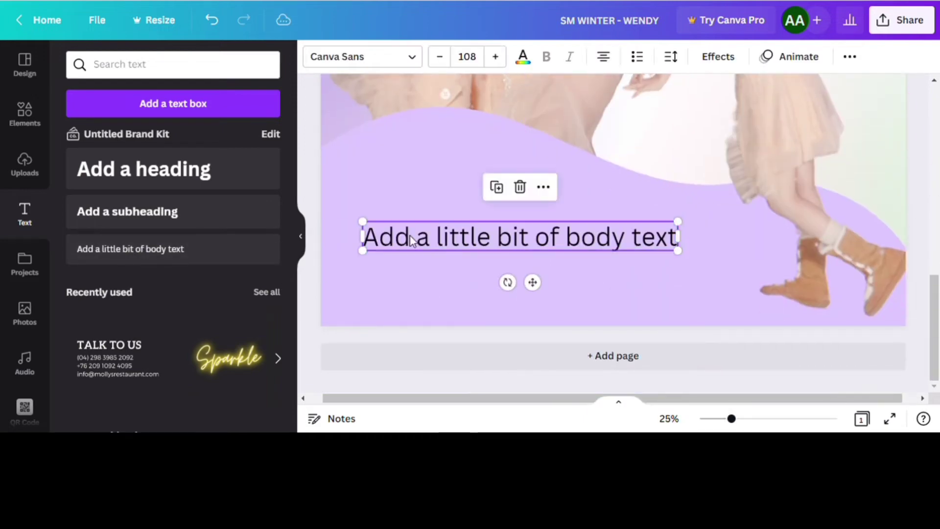
key("ctrl+a")
key("BackSpace")
type("SMTOW")
key("BackSpace")
key("BackSpace")
key("BackSpace")
key("BackSpace")
key("BackSpace")
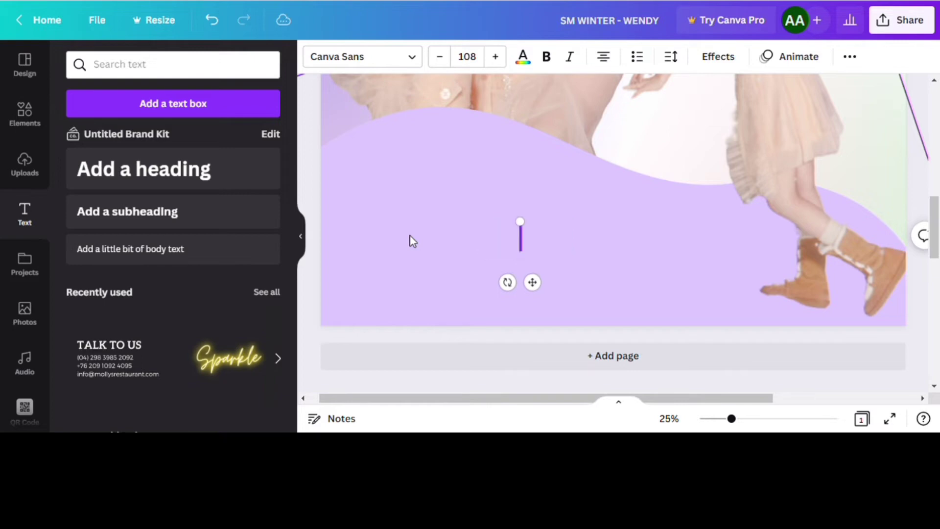
type("2022 WINTER SMTOWN CONCERT")
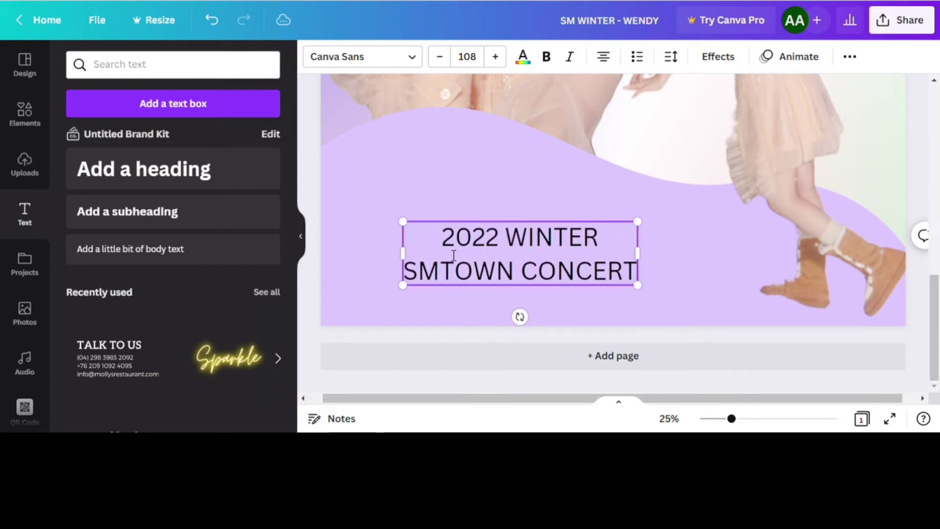
- Left-align the concert text, wrap it onto three lines and move it to the left part of the lower wave
left_click(380, 278)
left_click_drag(488, 265, 435, 235)
left_click(606, 57)
key("Return")
left_click(312, 289)
- Search the elements for "LINE" and add the plain solid line from the Lines collection
left_click(24, 113)
left_click(147, 64)
type("LINE")
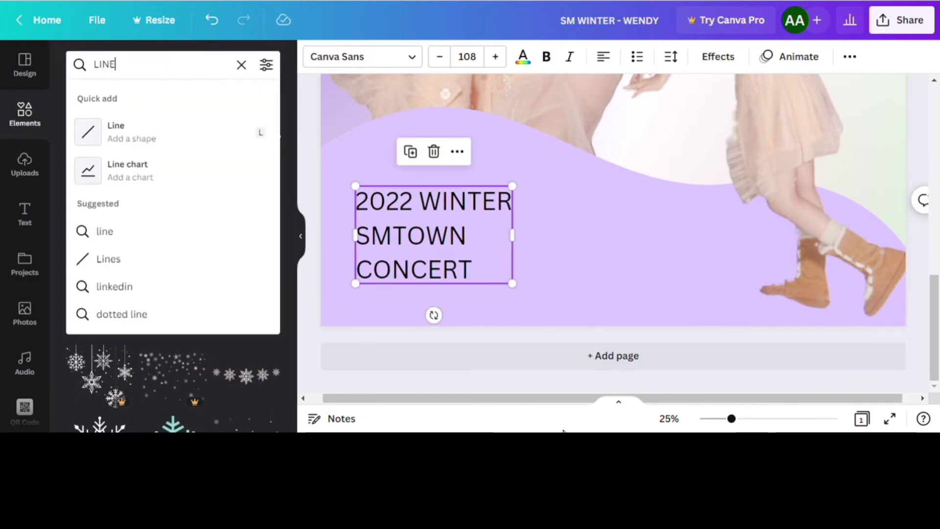
left_click(125, 260)
left_click(102, 119)
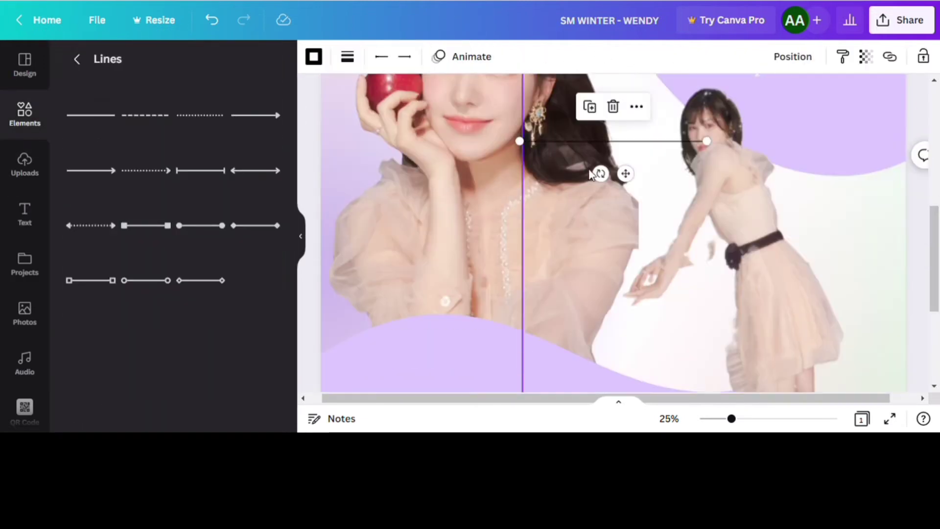
- Turn the line vertical, shorten it to roughly the concert text's height and place it just right of that text
left_click_drag(630, 173, 595, 334)
scroll(674, 112, "down", 4)
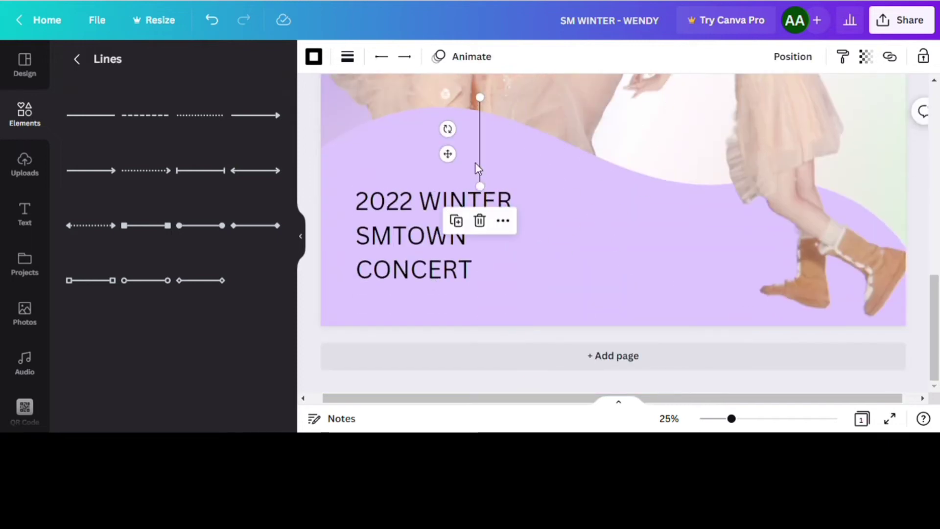
left_click_drag(550, 294, 550, 294)
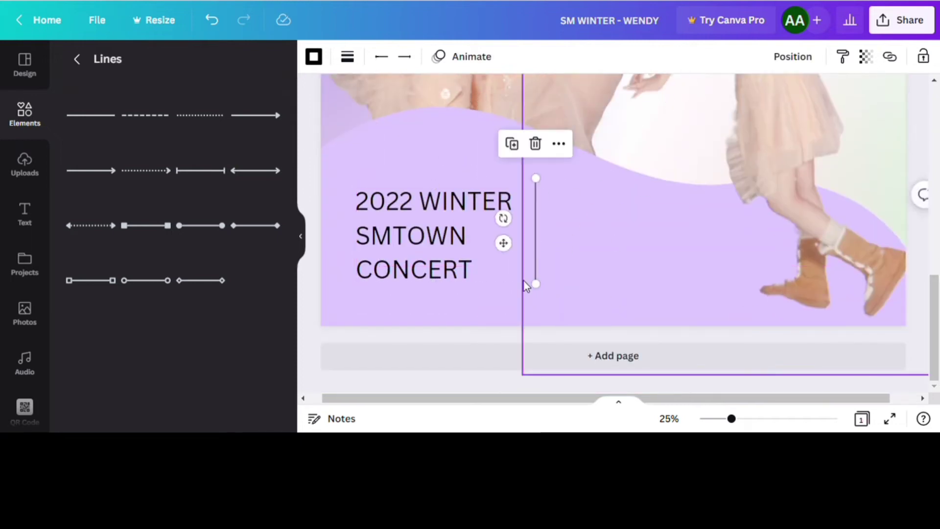
left_click_drag(508, 246, 525, 293)
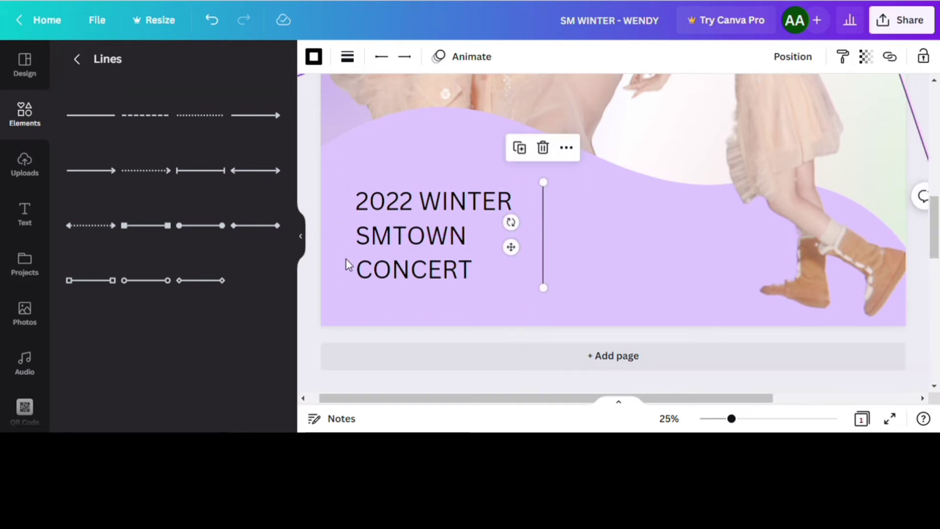
- Duplicate the concert text, change the copy to "SMCU PALACE" and "01.01.2023" on two lines, and place it right of the line
left_click(419, 242)
key("ctrl+d")
left_click_drag(431, 245, 599, 236)
double_click(605, 240)
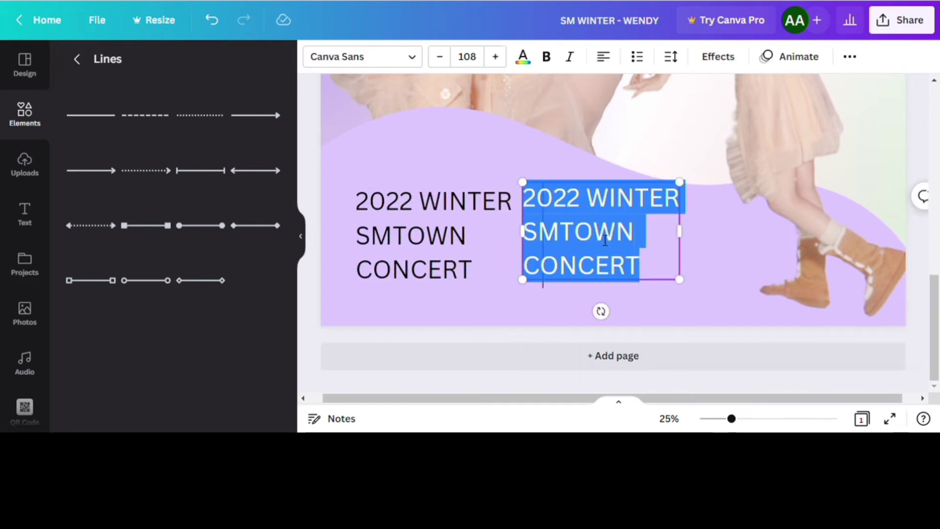
type("SMCU PALACE O")
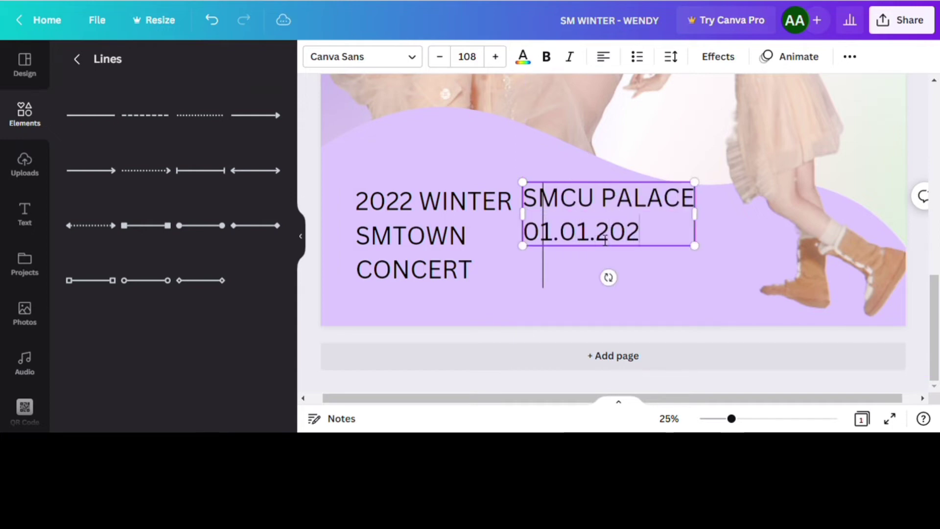
left_click_drag(584, 204, 626, 224)
- Reduce the SMCU PALACE date text to about size 77 and reposition it beside the vertical line
left_click(467, 57)
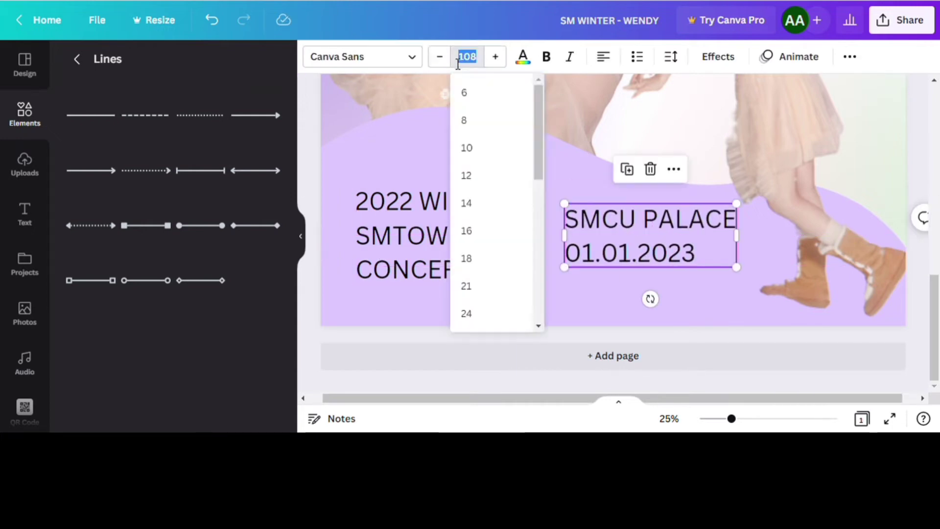
left_click(440, 56)
left_click(439, 57)
left_click(440, 57)
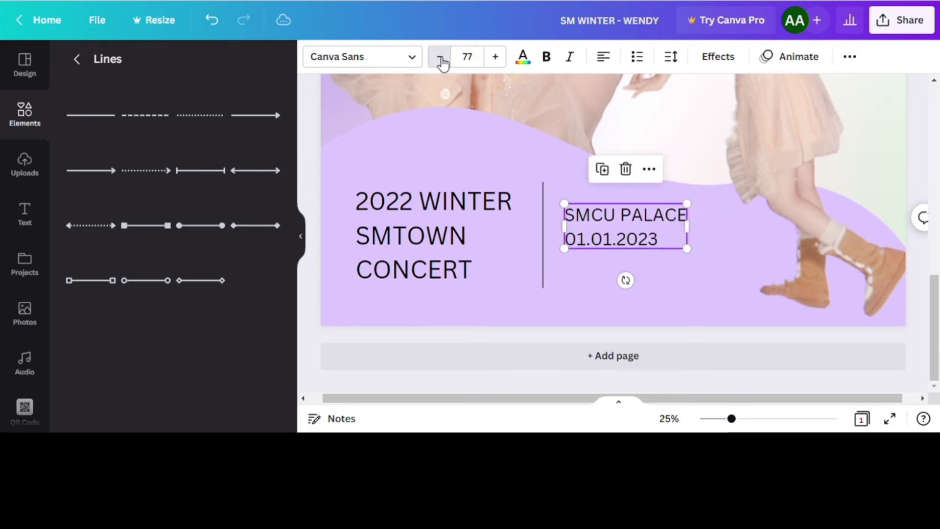
left_click(441, 59)
left_click_drag(633, 239, 636, 248)
- Reduce the concert and SMCU PALACE texts together by several sizes, bringing the SMCU PALACE text to 72
left_click(461, 235, "shift")
left_click(440, 59)
left_click(440, 59)
left_click(440, 59)
left_click(441, 58)
left_click(311, 196)
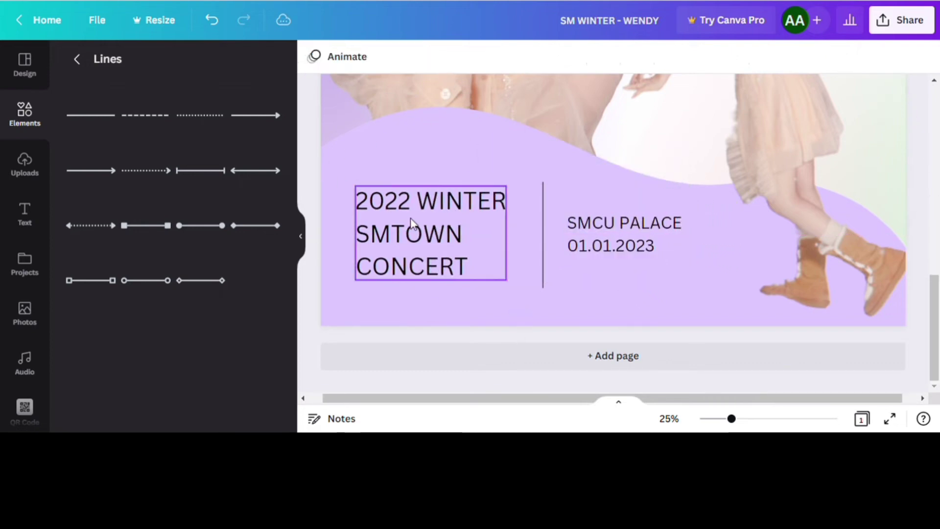
- Set the concert text to size 96 and move it closer to the line, level with the line's upper end
left_click(412, 223)
left_click(440, 56)
left_click_drag(444, 210, 461, 202)
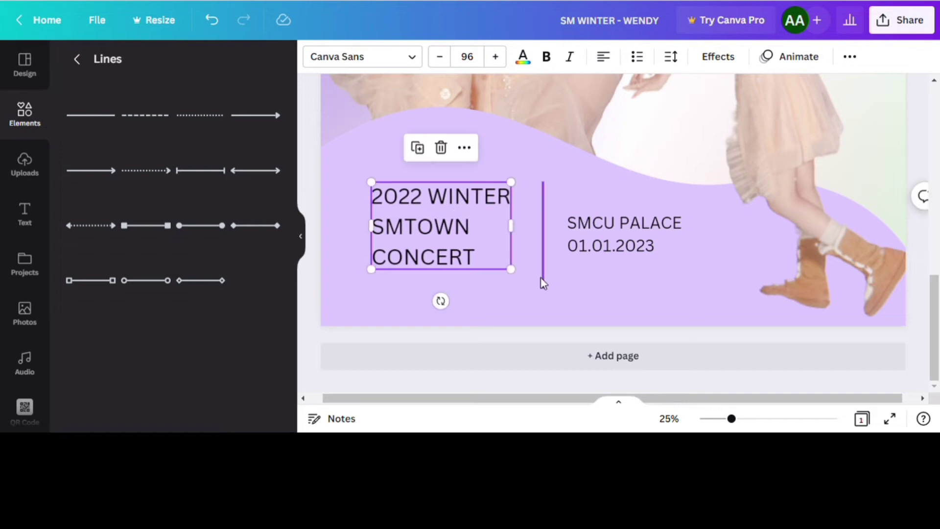
- Shorten the vertical line to match the concert text's height and centre the SMCU PALACE text vertically beside it
left_click(543, 277)
left_click_drag(640, 238, 637, 230)
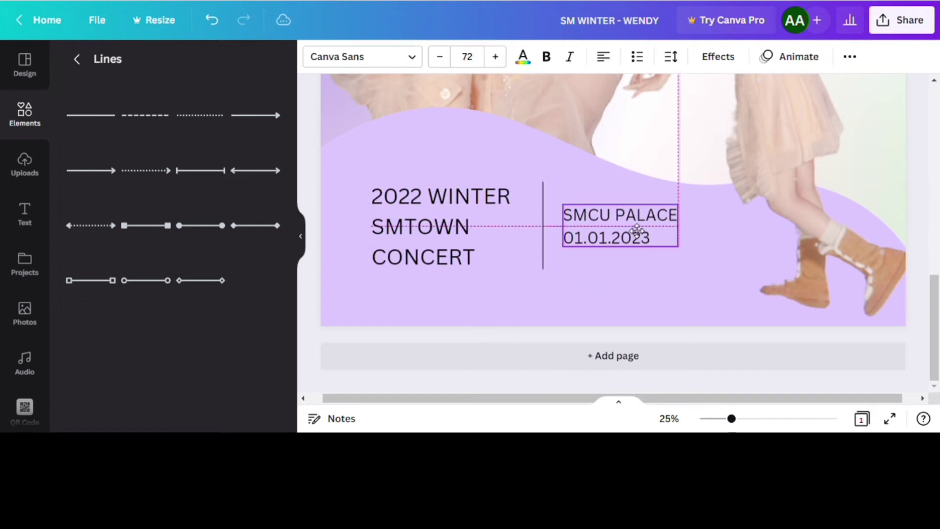
left_click(550, 227)
- Set the concert text's font to Old Standard and recolour it white
left_click(394, 230)
left_click(362, 57)
left_click(97, 136)
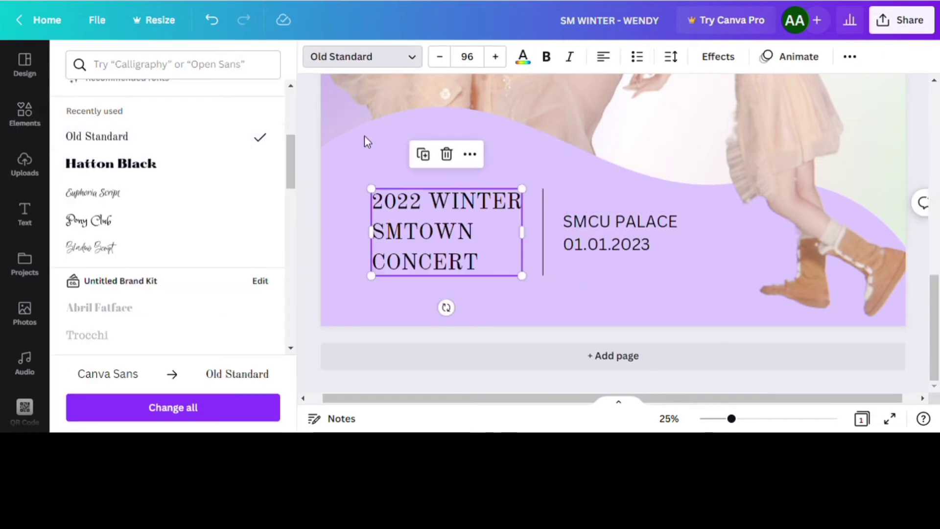
left_click(523, 56)
left_click(227, 128)
- Recolour the vertical divider line white and open its line style settings
left_click(543, 245)
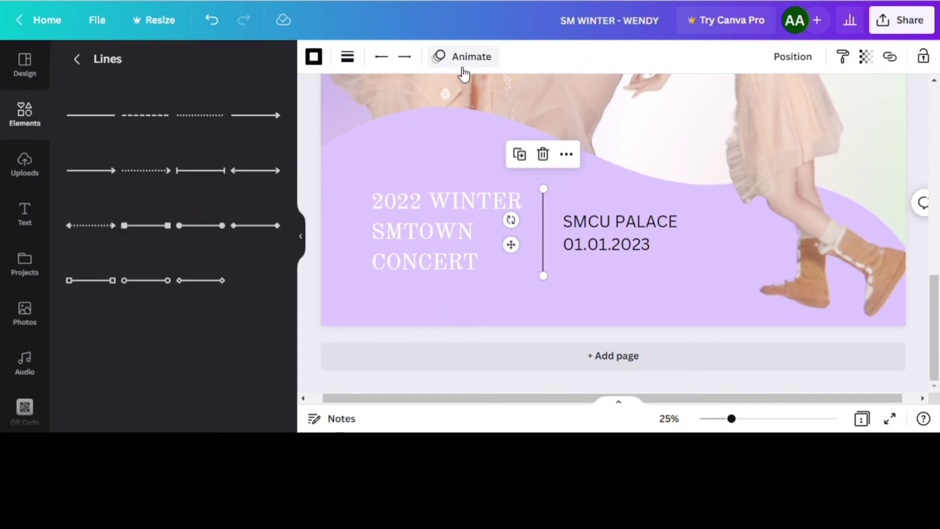
left_click(316, 58)
left_click(347, 56)
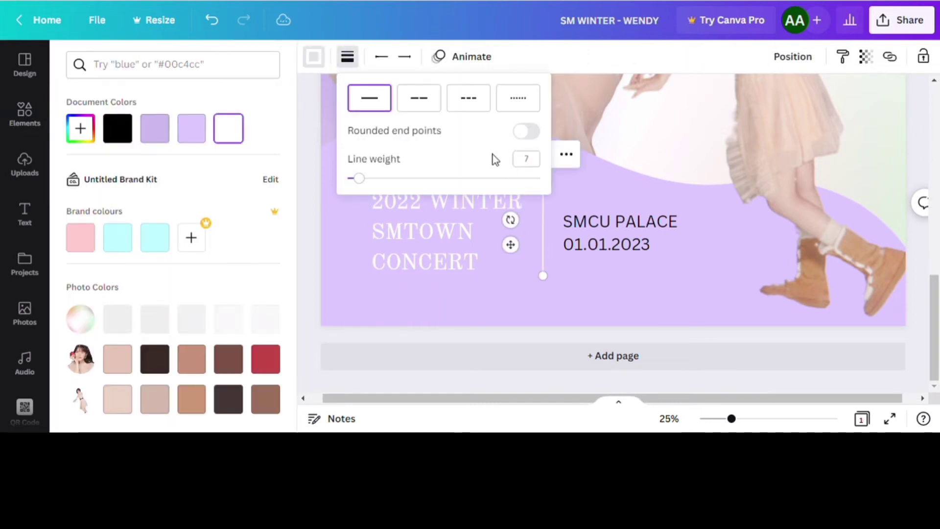
- Set the SMCU PALACE text's font to Old Standard and recolour it white
left_click(619, 230)
left_click(363, 56)
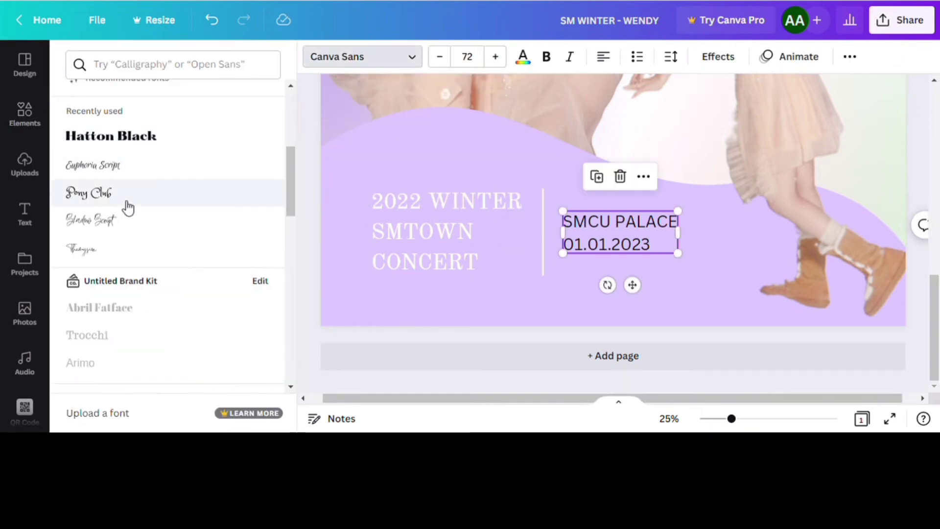
left_click(157, 138)
scroll(151, 199, "up", 5)
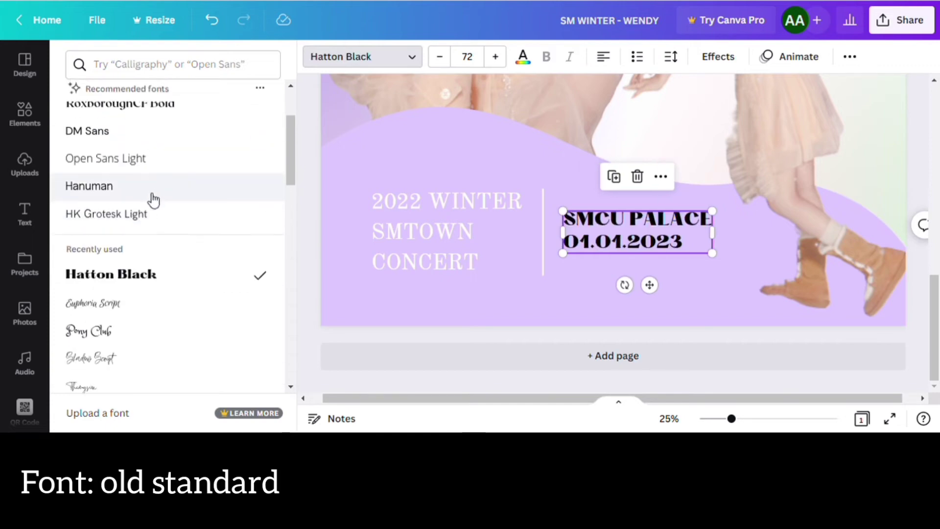
left_click(97, 125)
left_click(523, 56)
left_click(228, 128)
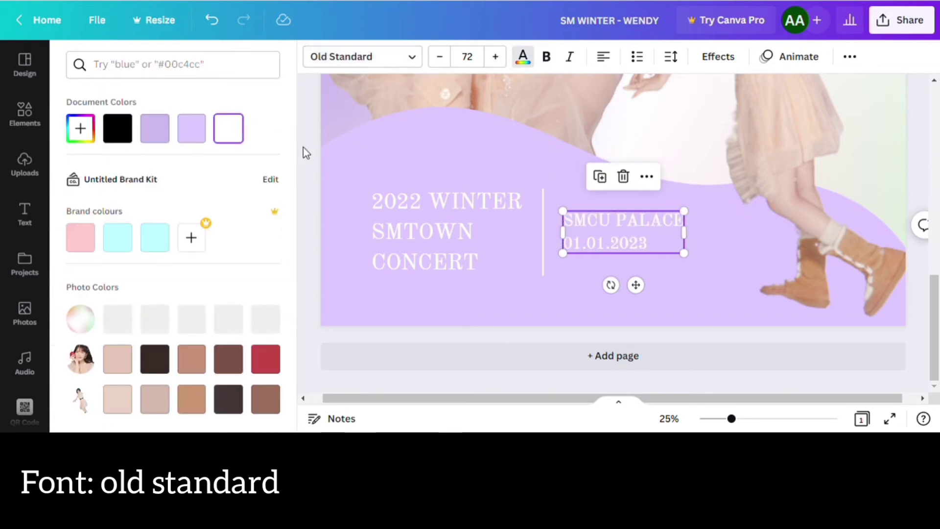
- Make the SMCU PALACE text and the 2022 WINTER SMTOWN CONCERT text bold
left_click(546, 56)
left_click(447, 231)
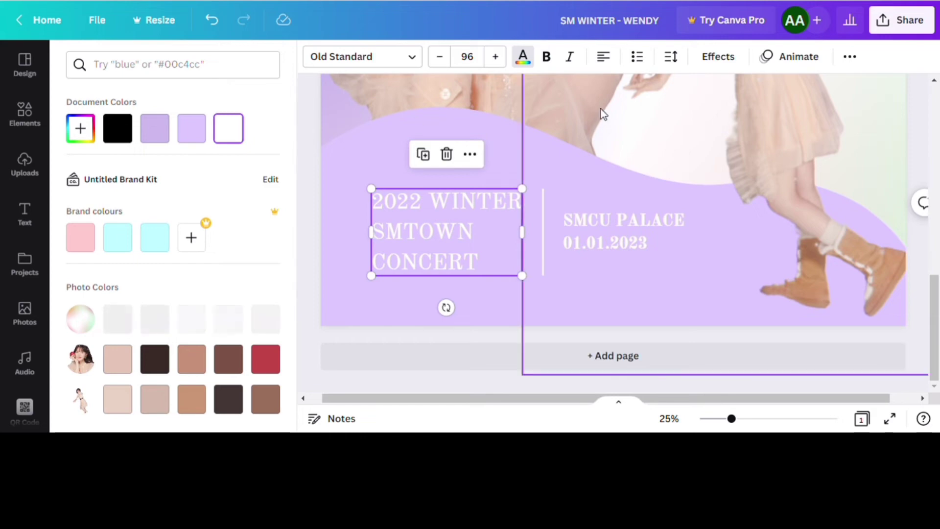
left_click(547, 57)
- Reposition both event texts and the divider line together on the lower wave, slightly closer to the poster's left edge
left_click(636, 231)
left_click(454, 236, "shift")
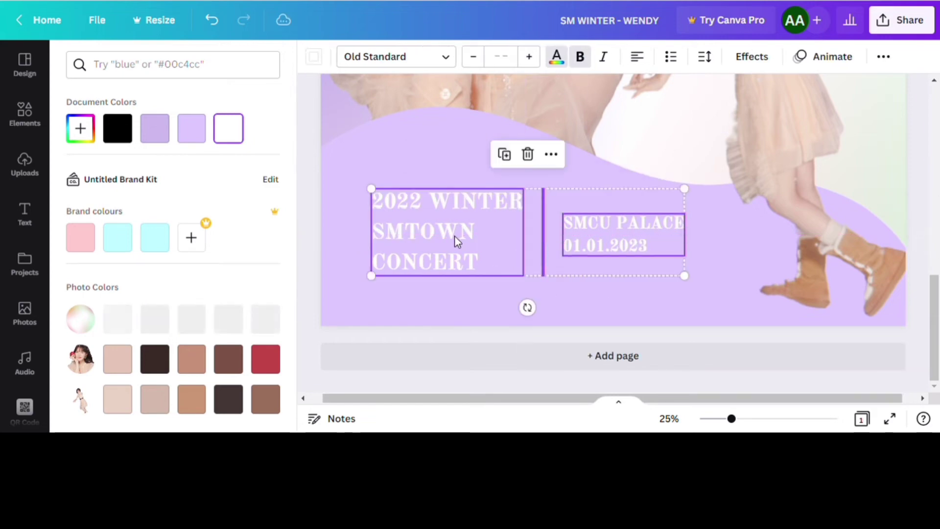
left_click_drag(455, 236, 467, 249)
scroll(805, 341, "down", 5)
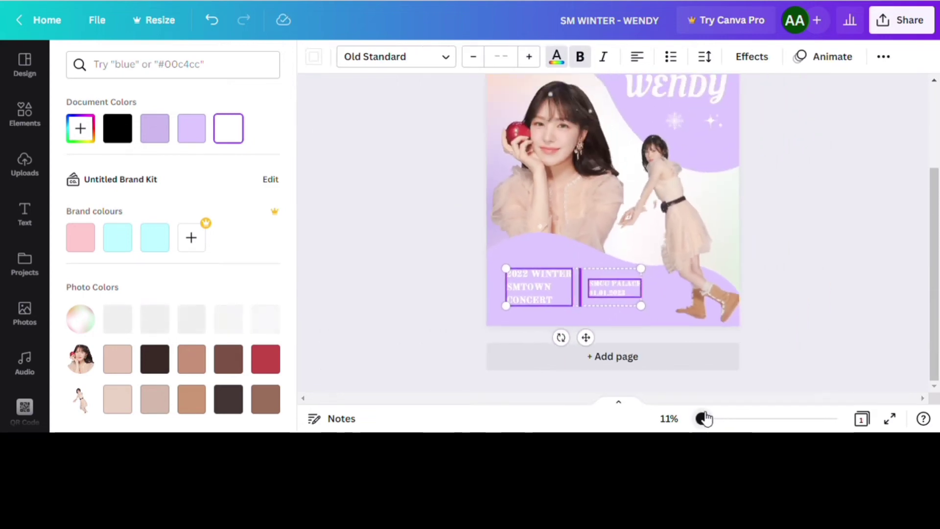
left_click(679, 158, "shift")
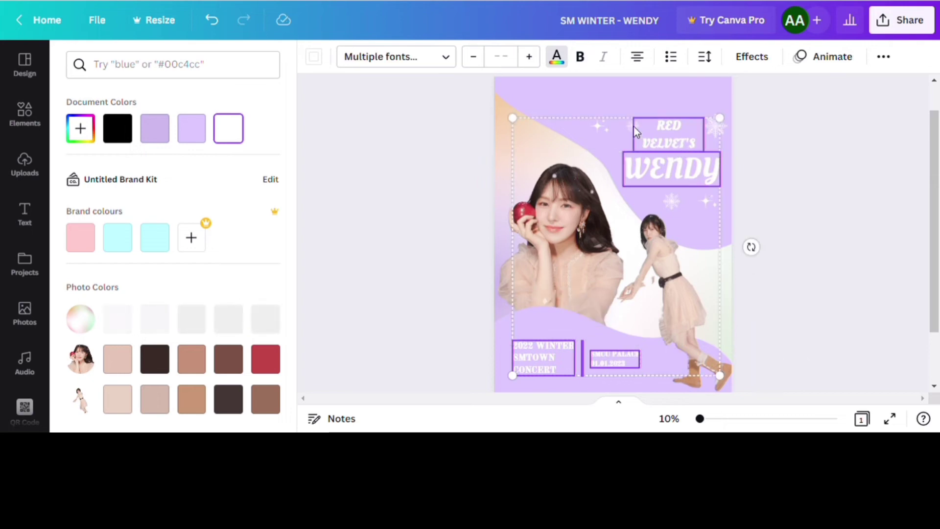
key("l")
left_click(411, 279)
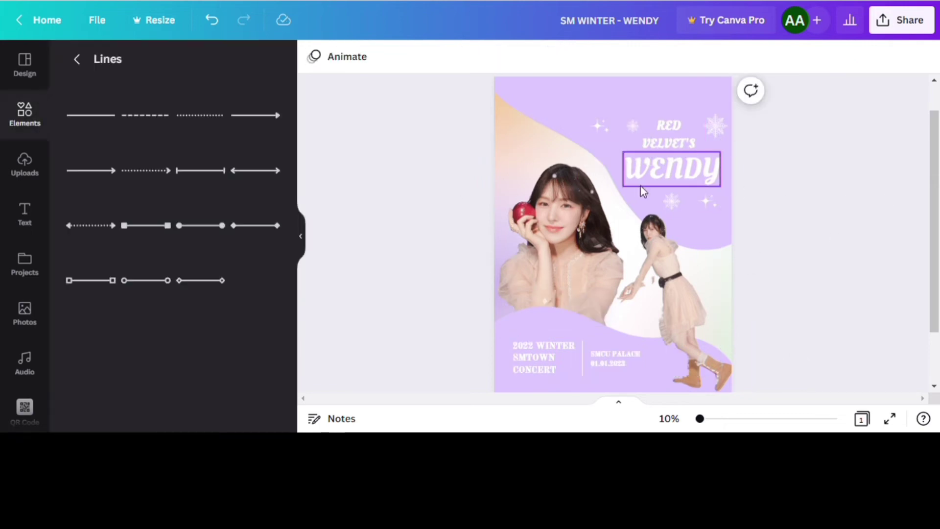
- Move the WENDY title, the upper sparkle and the snowflakes beside it higher on the upper wave
left_click(602, 133, "shift")
left_click(715, 127, "shift")
left_click_drag(676, 162, 665, 131)
left_click(664, 134)
left_click(661, 116, "shift")
left_click_drag(708, 155, 726, 169)
left_click(805, 169)
- Right-align the RED VELVET'S text and fit it directly above WENDY, moving the large snowflake to the title's other side
left_click(665, 117)
left_click(605, 57)
left_click(605, 57)
left_click_drag(697, 110, 679, 142)
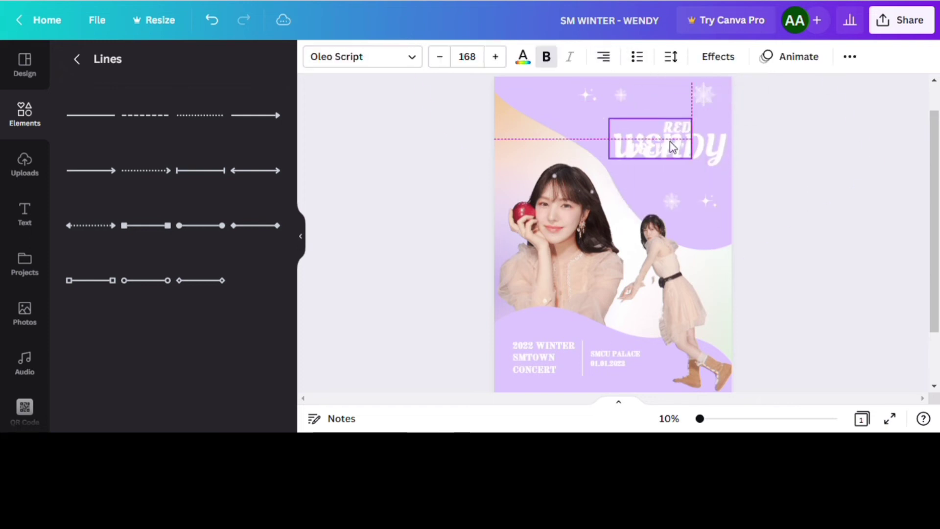
left_click_drag(704, 94, 578, 123)
left_click_drag(679, 142, 695, 153)
left_click(699, 149, "shift")
left_click(794, 156)
left_click_drag(691, 129, 692, 125)
left_click(793, 167)
- Adjust the small decorations beneath WENDY and move the large snowflake near the upper wave's left end, beside the upper sparkle
left_click_drag(707, 201, 673, 210)
left_click_drag(577, 122, 548, 99)
left_click(450, 206)
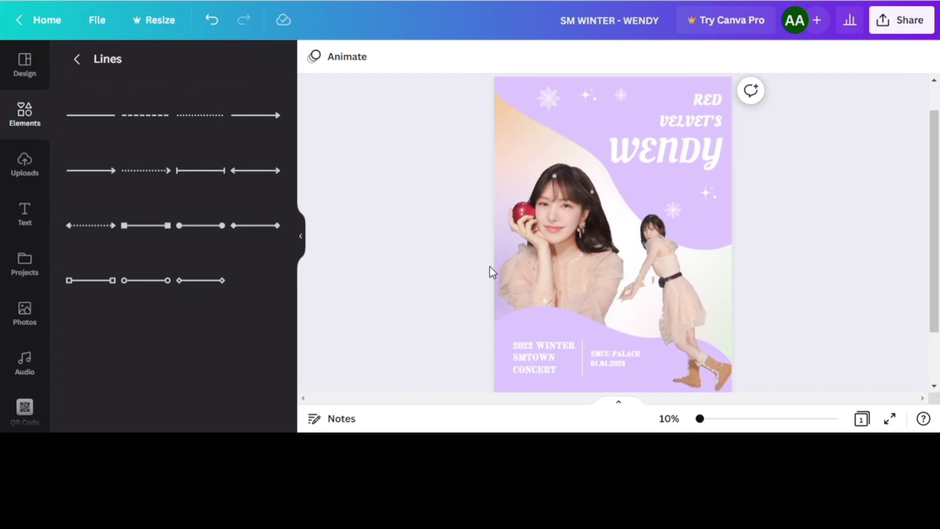
left_click(625, 124)
left_click(500, 269)
left_click(520, 136)
double_click(492, 162)
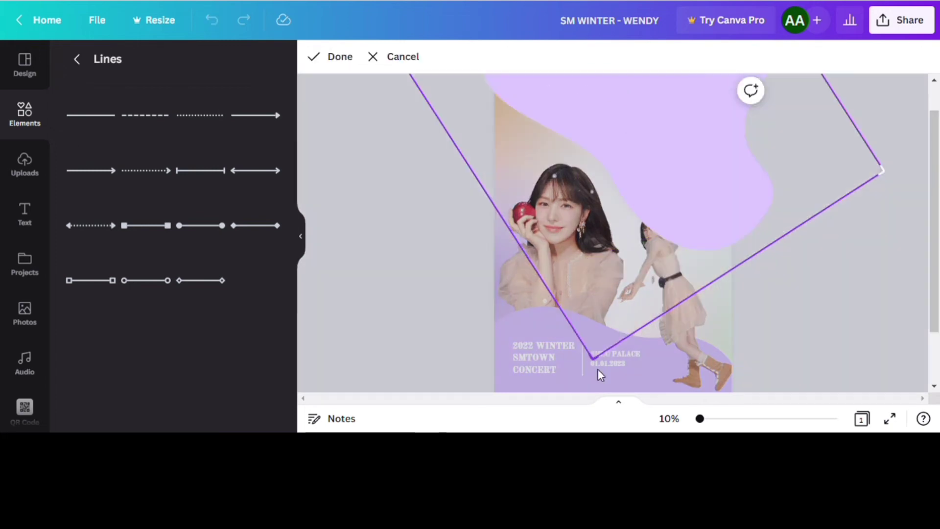
left_click(642, 338)
- Increase the transparency of the pastel gradient background behind the portraits
left_click(504, 143)
left_click(866, 57)
left_click_drag(790, 112, 765, 116)
left_click(410, 245)
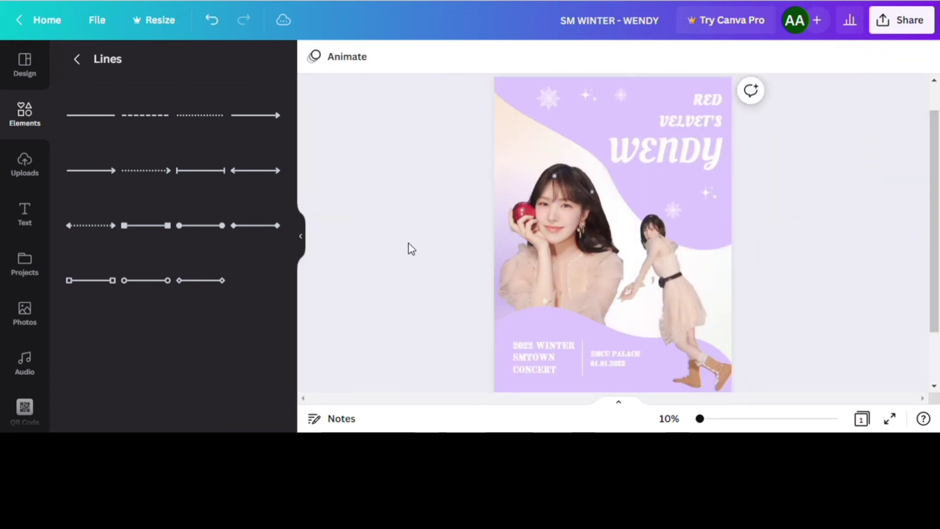
- Search the graphics for "transparent", add the orange radial glow and enlarge it over the poster's upper-left corner
left_click(24, 114)
type("TRAN")
left_click(124, 125)
left_click(265, 168)
scroll(179, 294, "down", 5)
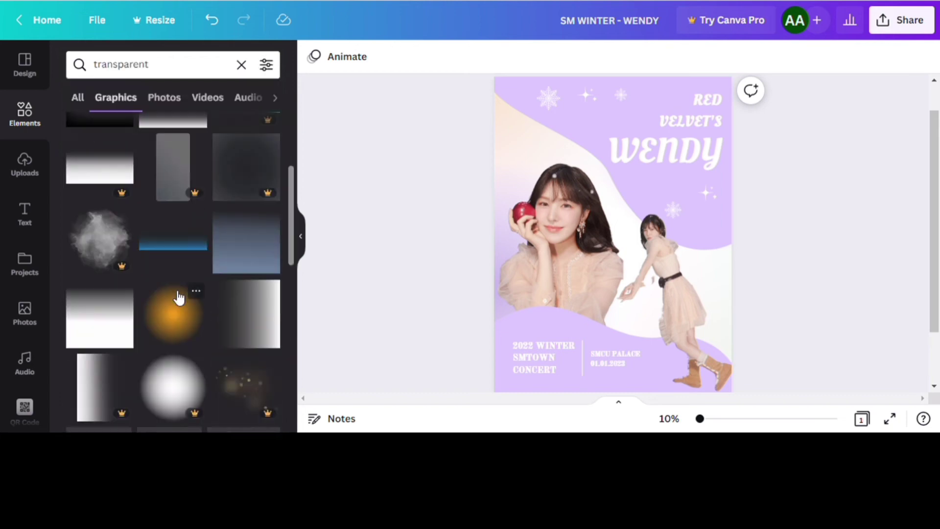
left_click(179, 296)
left_click_drag(613, 227, 440, 112)
left_click_drag(559, 230, 599, 271)
- Recolour the corner glow lavender and send it behind the portrait and waves
left_click(314, 57)
left_click(151, 140)
right_click(501, 225)
left_click(535, 264)
mouse_move(537, 139)
left_mouse_down()
mouse_move(558, 137)
mouse_move(538, 149)
left_mouse_up()
left_click(537, 149)
- Try the custom colour #D9CFED on the corner glow
left_click(80, 128)
left_click_drag(123, 161, 101, 165)
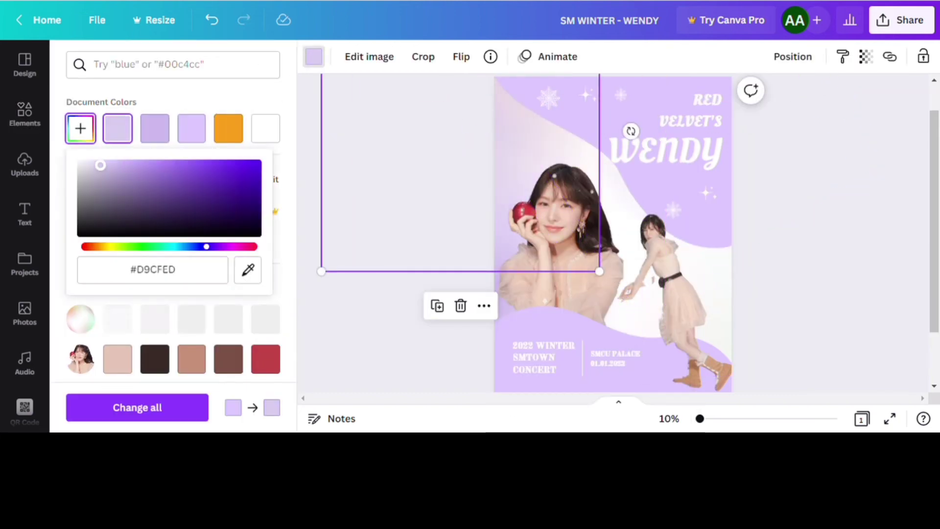
left_click(225, 135)
- Use the beige photo colour for the glow behind the portrait and a lavender glow, #DCCAFF, behind the standing figure
scroll(147, 269, "down", 1)
left_click(117, 295)
left_click_drag(517, 144, 442, 154)
scroll(169, 147, "up", 1)
left_click(165, 137)
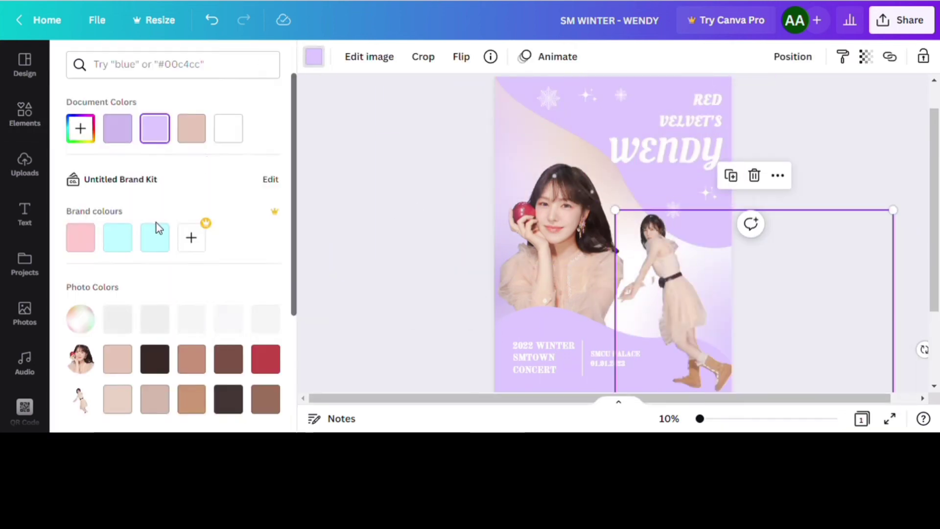
- Recolour the glow behind the standing figure a custom light peach and open the custom colour picker for the lavender wave
left_click(81, 128)
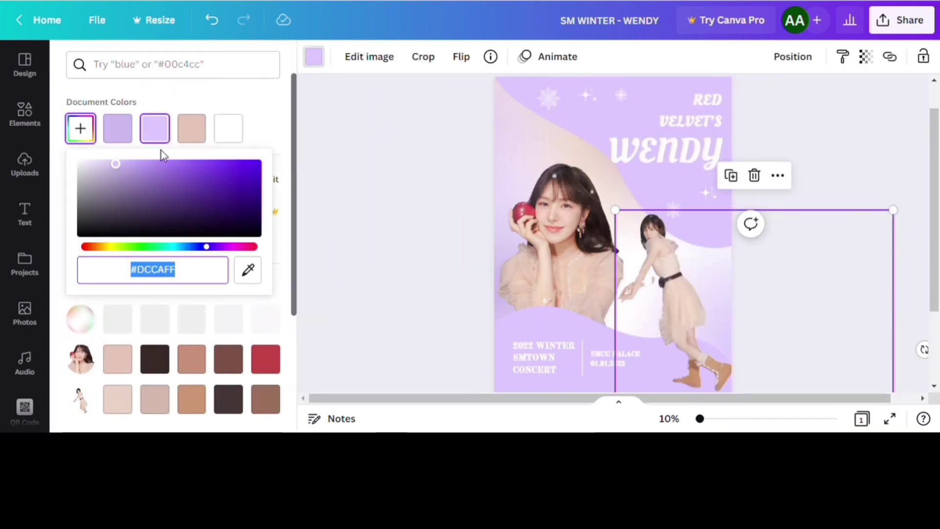
left_click(95, 246)
left_click_drag(116, 164, 158, 163)
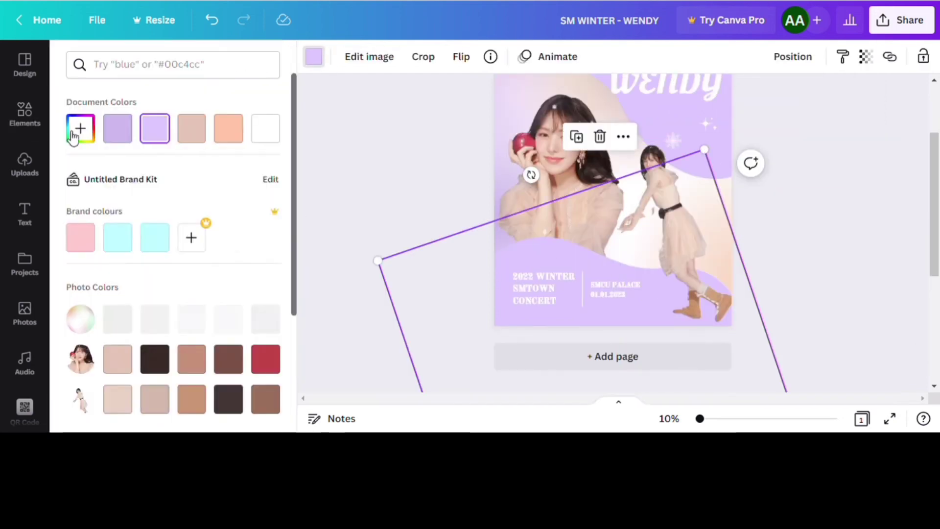
left_click(78, 129)
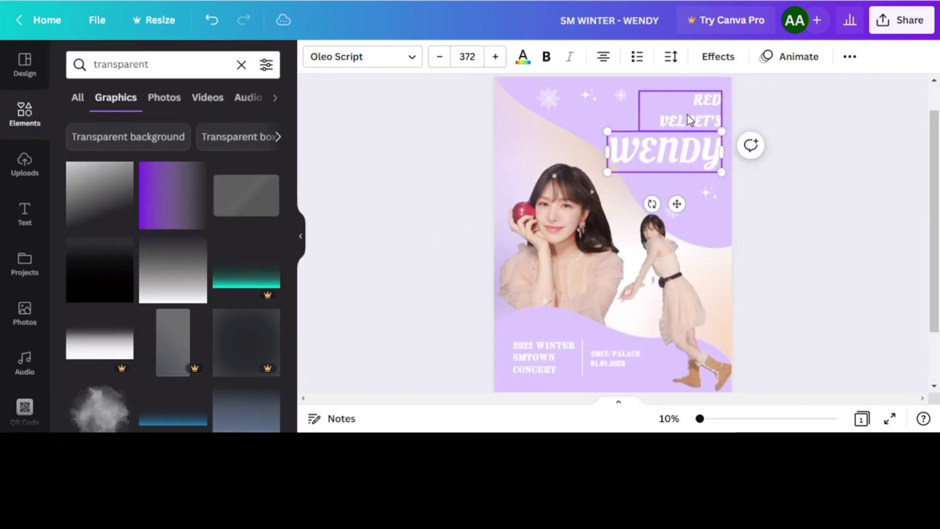
- Move the RED VELVET'S and WENDY texts closer to the poster's upper-right corner
left_click(690, 119)
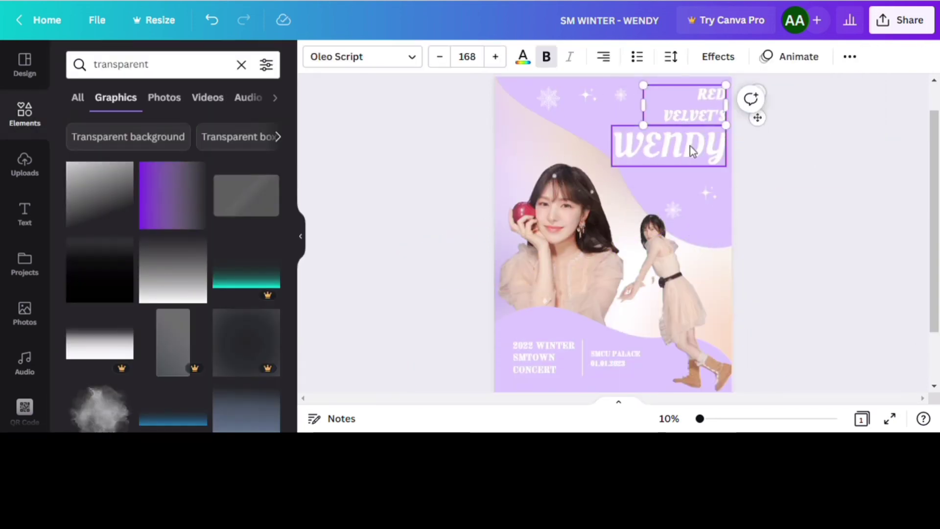
left_click(822, 136)
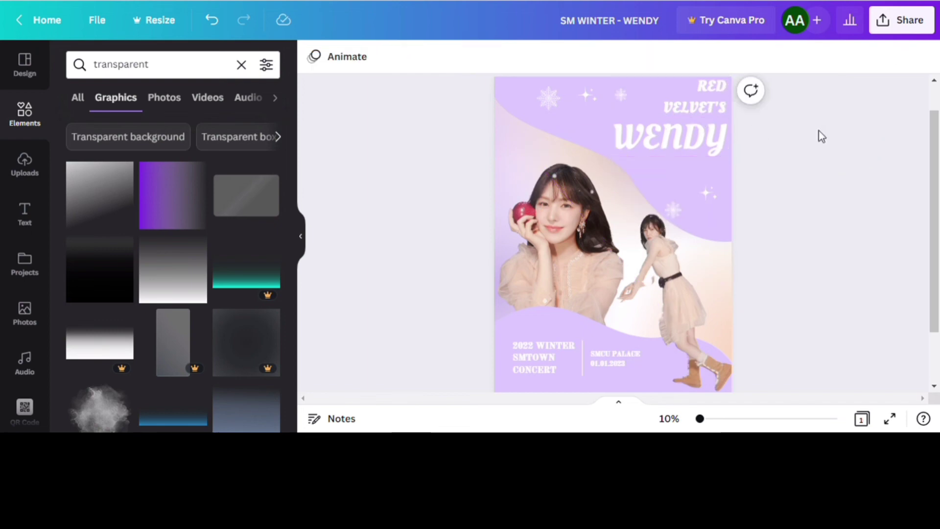
- Recolour the black four-point star white, shrink it to about 3.3 × 3.3 and move it beneath WENDY
left_click(590, 96)
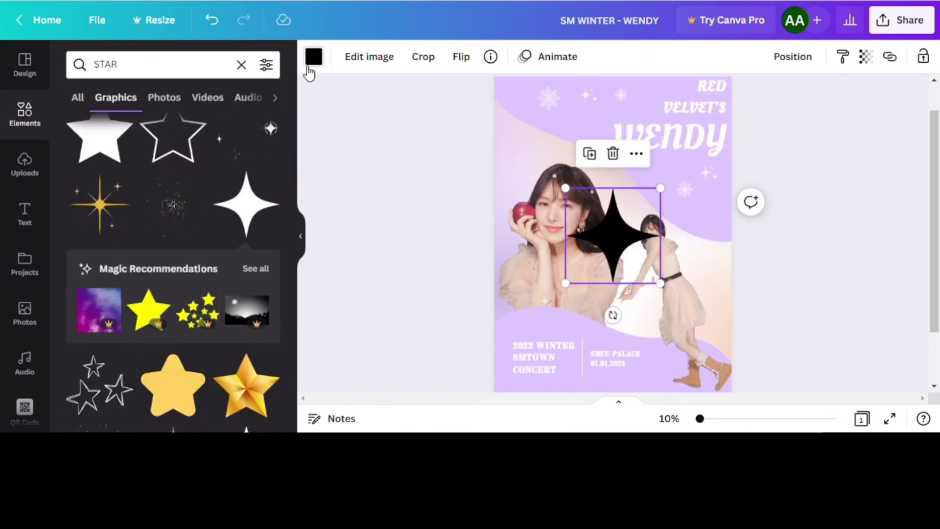
left_click(314, 57)
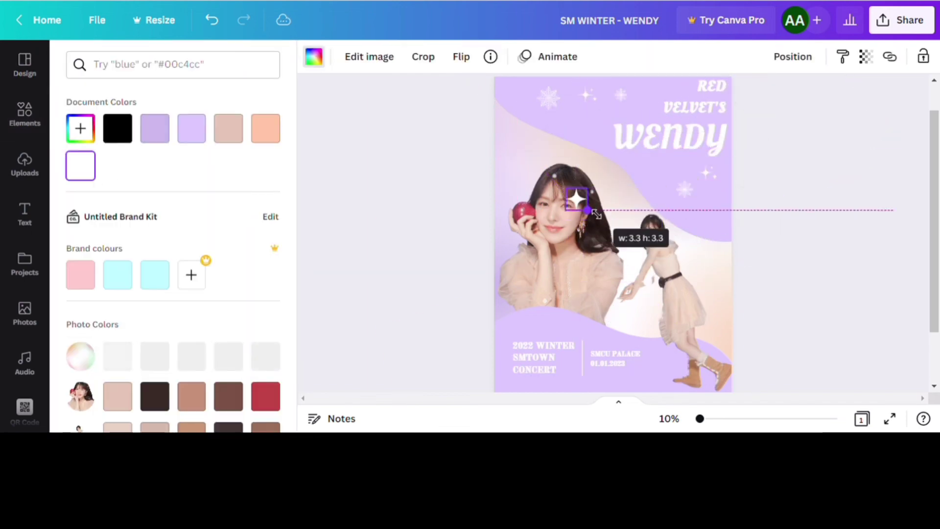
left_click_drag(609, 221, 678, 209)
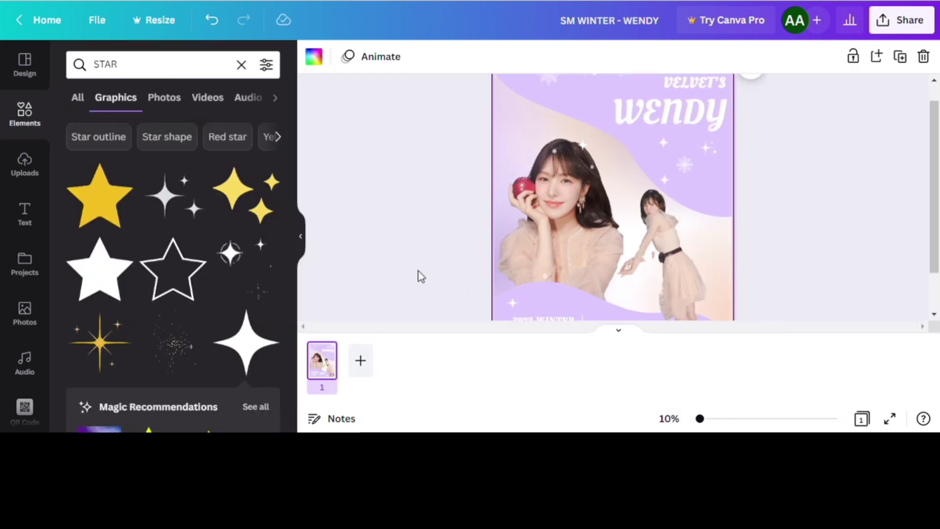
- Hide the page thumbnails and move the RED VELVET'S and WENDY texts down together on the upper wave
left_click(618, 331)
left_click(685, 205)
left_click(713, 156)
left_click(709, 124, "shift")
left_click_drag(709, 124, 709, 136)
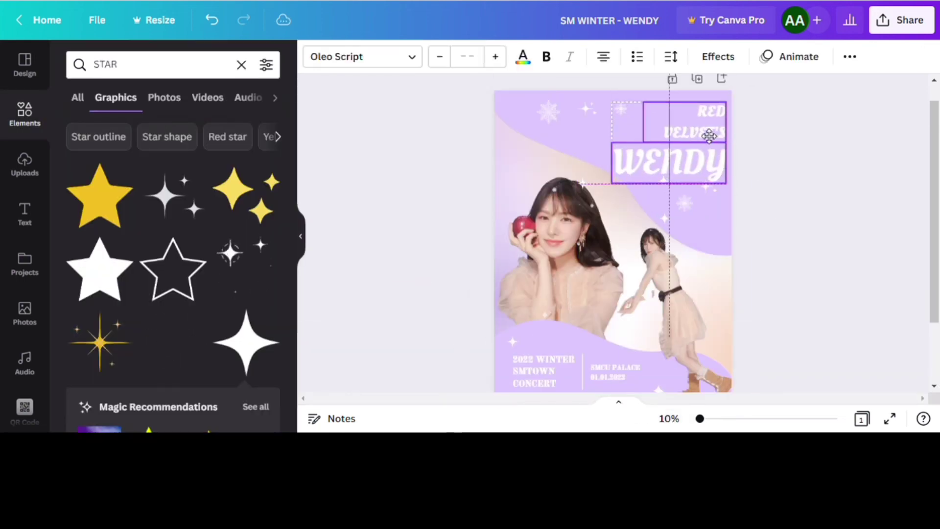
- Delete the small stars and decorations beneath the WENDY text
left_click(663, 182)
left_click_drag(662, 179, 682, 172)
key("Delete")
- Move the upper lavender wave higher, so it covers less of the area behind the title
left_click(605, 133)
scroll(625, 218, "up", 1)
left_click_drag(627, 223, 799, 169)
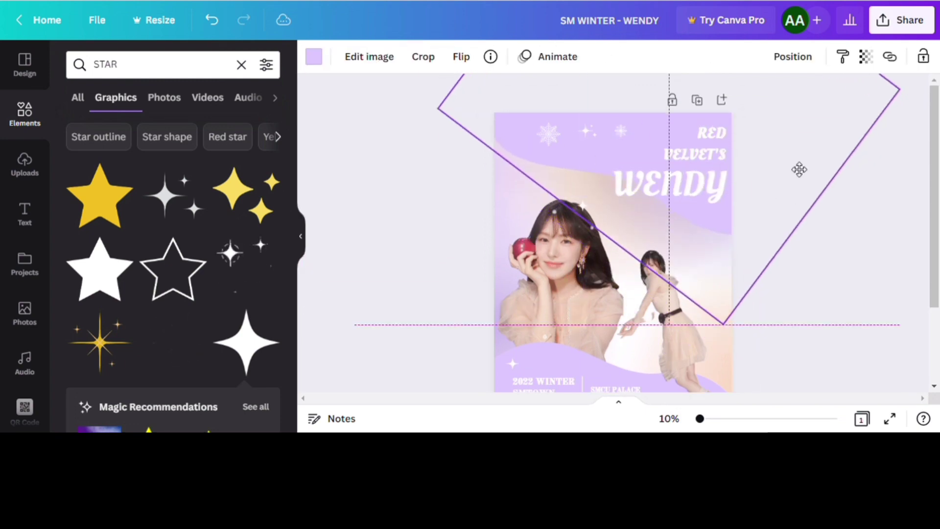
- Move the RED VELVET'S text higher and delete the small snowflake beside it
left_click_drag(705, 150, 702, 132)
left_click(621, 132)
key("Delete")
- Unlock the lavender glow in the poster's upper-left corner and try moving it outward
left_click(548, 133)
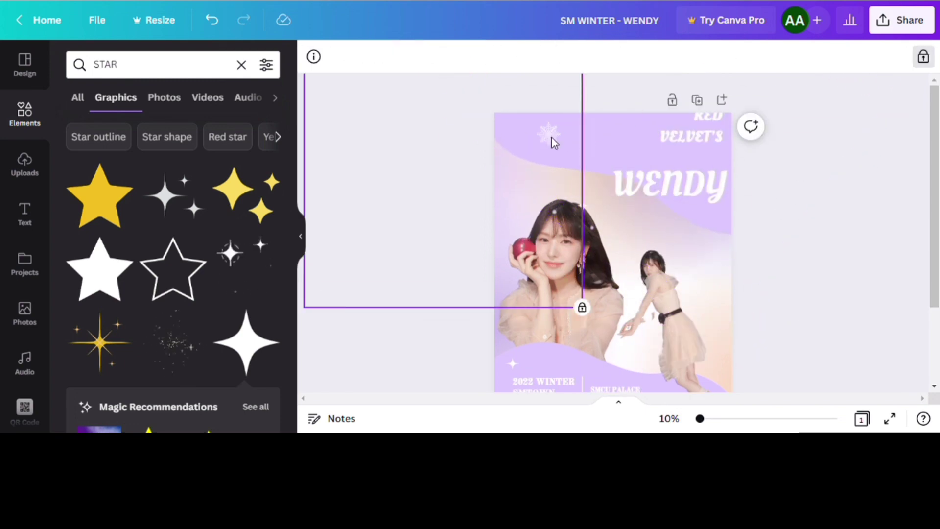
left_click(585, 129)
left_click(922, 57)
left_click(764, 56)
left_click(803, 145)
left_click_drag(551, 139, 480, 135)
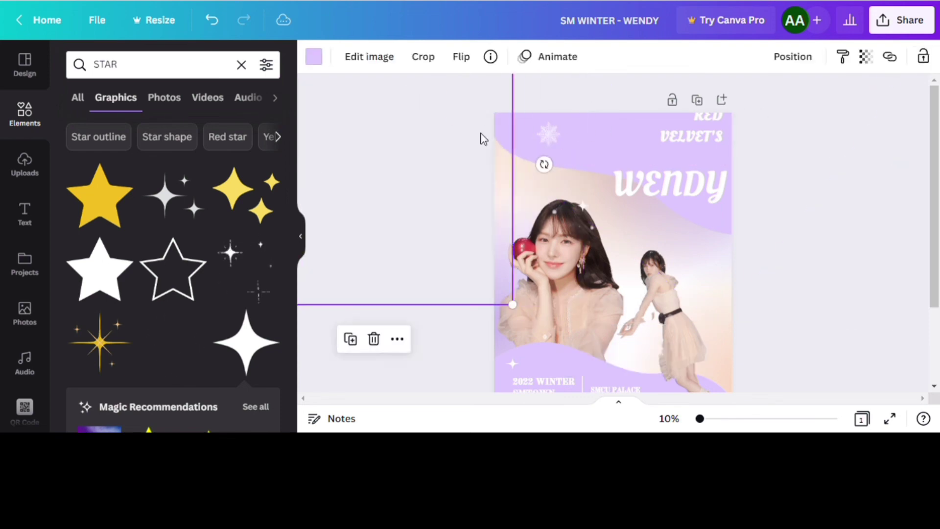
- Delete the large snowflake and arrange RED VELVET'S on a single line directly above WENDY
left_click(548, 134)
key("Delete")
key("ctrl+z")
key("ctrl+z")
key("ctrl+z")
key("ctrl+z")
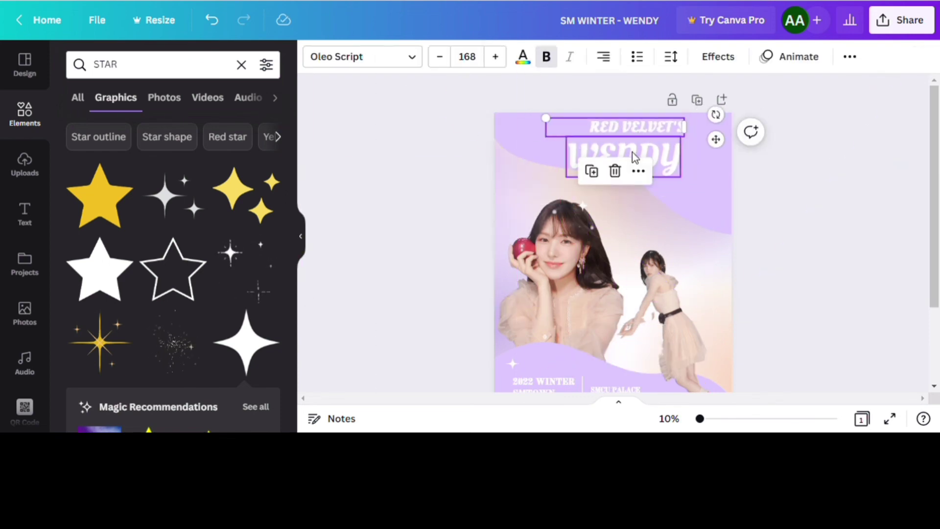
- Move the RED VELVET'S and WENDY texts toward the middle of the upper wave
key("ctrl+z")
key("ctrl+z")
key("ctrl+z")
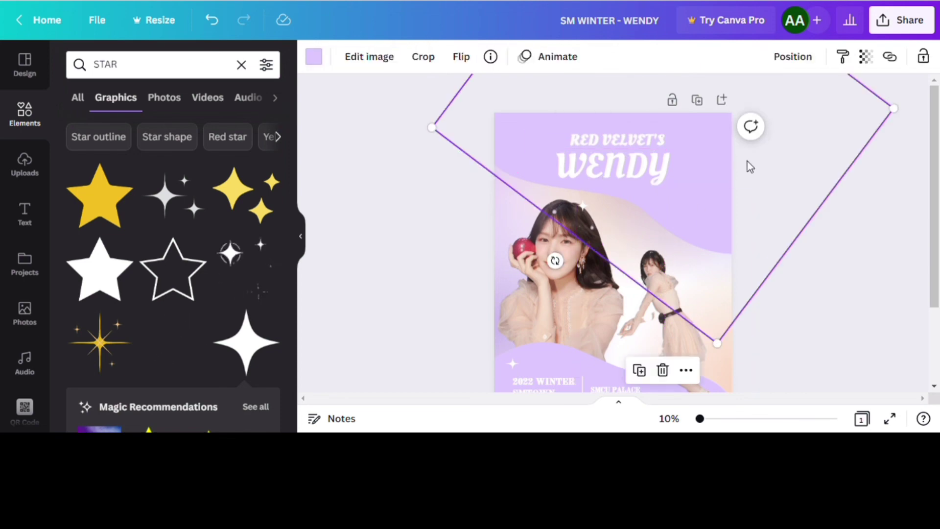
- Shift the upper lavender wave lower to give the title more room
left_click_drag(745, 164, 720, 162)
key("ctrl+z")
key("ctrl+z")
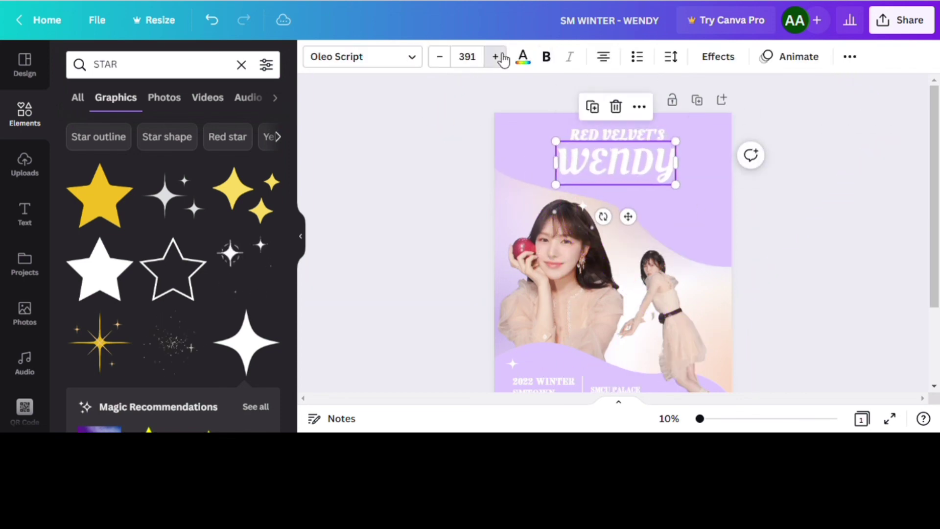
- Enlarge the WENDY text slightly and place small white four-point stars around the title on the upper wave
left_click(503, 58)
left_click(531, 95)
scroll(637, 318, "down", 1)
left_click_drag(674, 386, 714, 174)
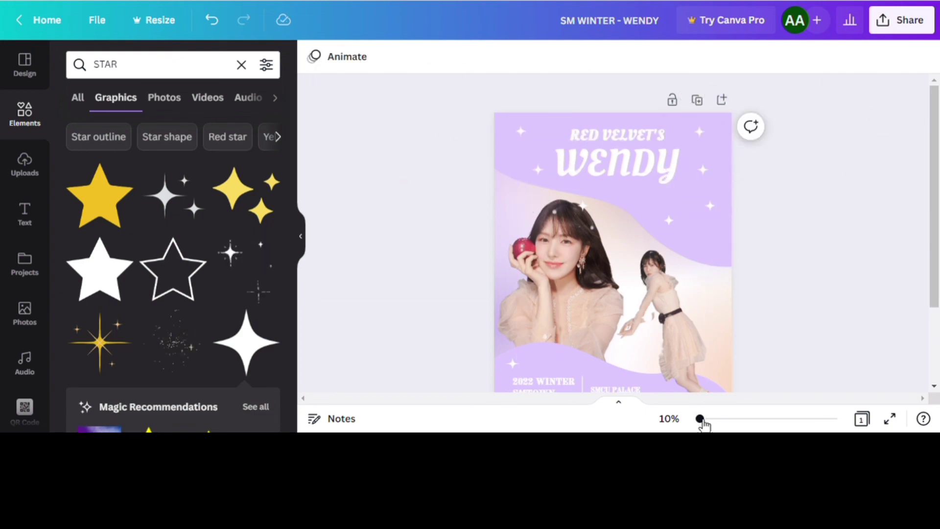